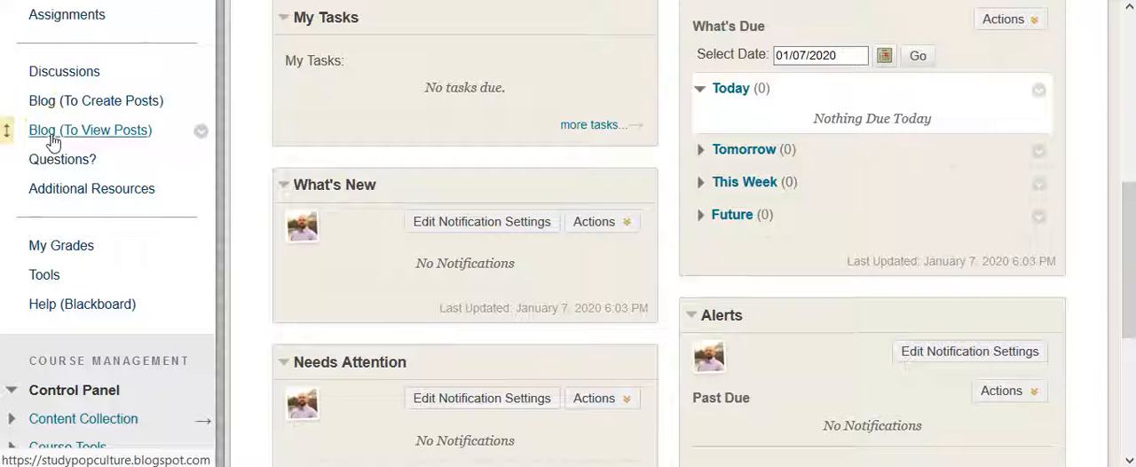
Open the course blog for viewing posts and look over its latest post, subscription options and labels.
left_click(51, 133)
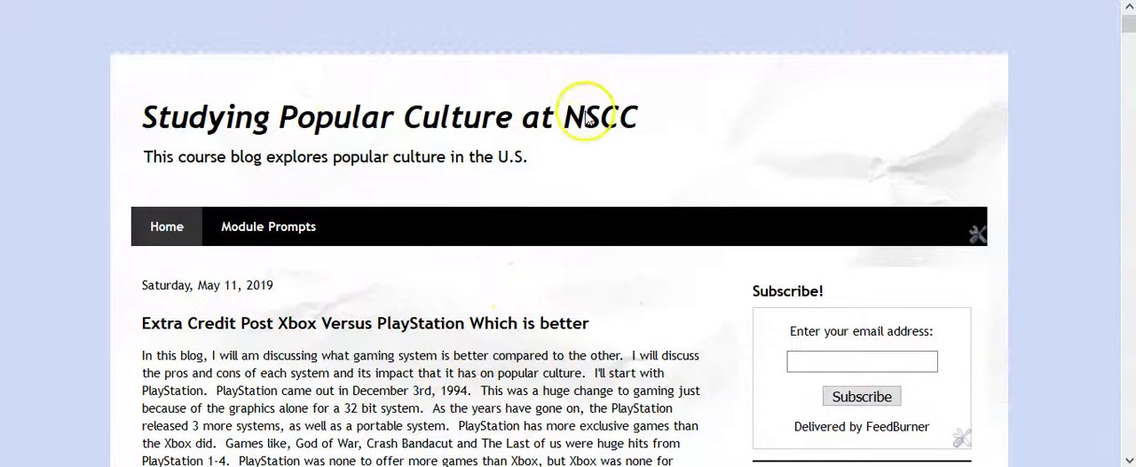
scroll(665, 168, "down", 2)
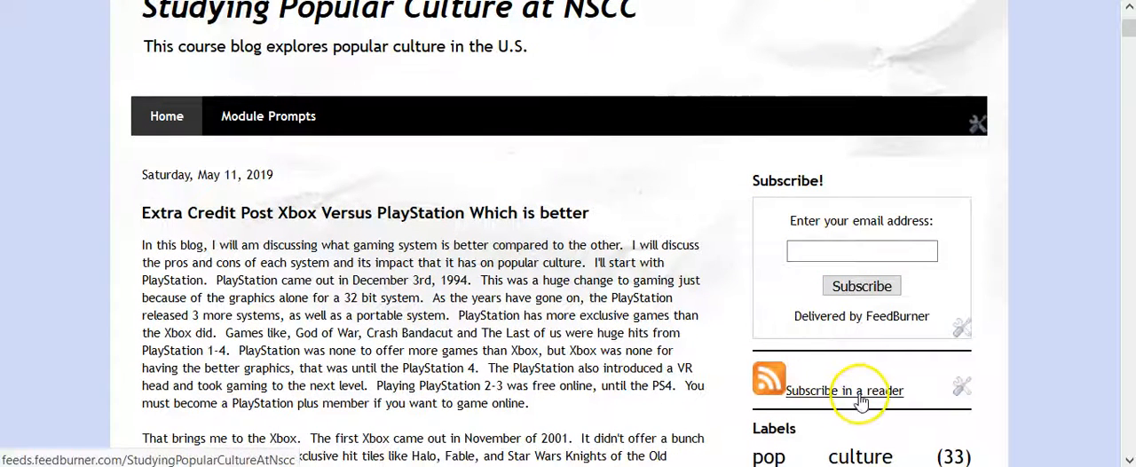
scroll(834, 351, "down", 4)
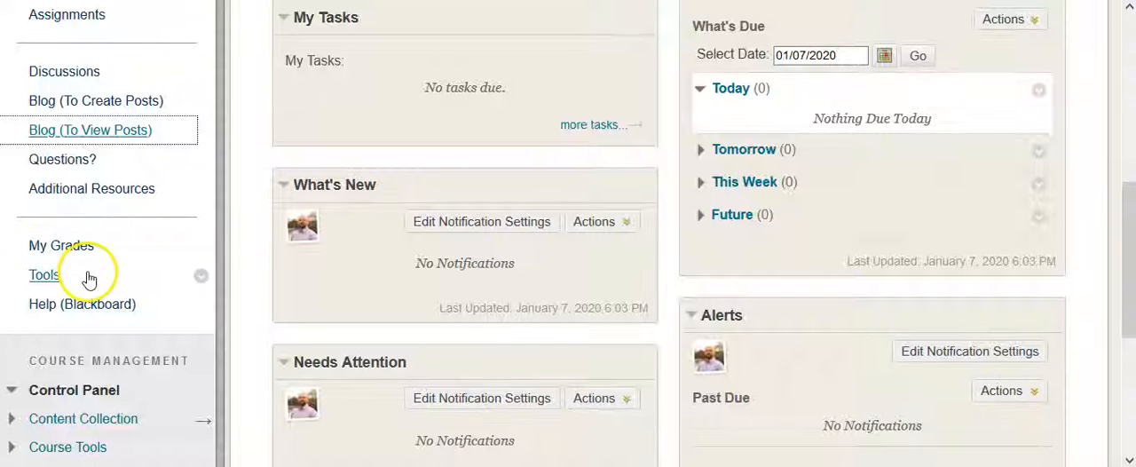
scroll(93, 279, "up", 3)
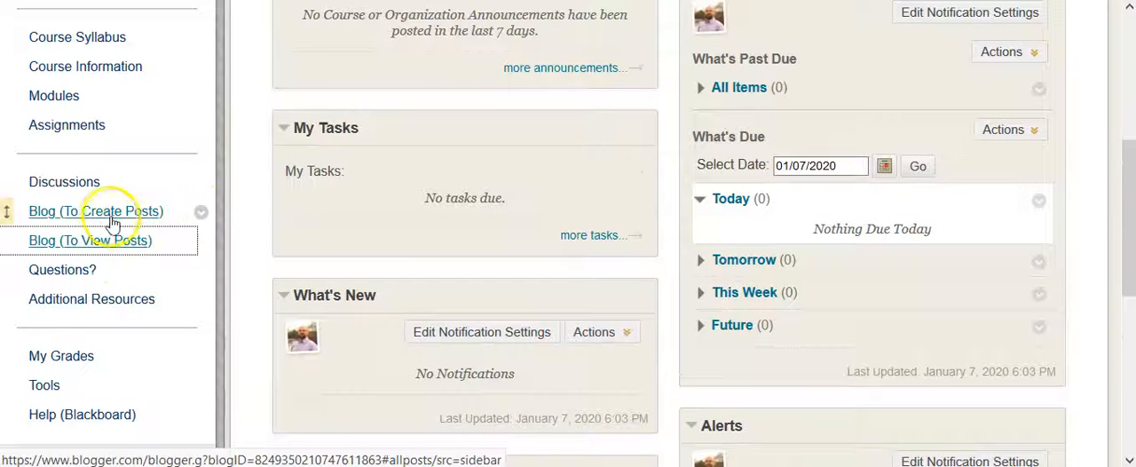
Open the course link for creating blog posts, enter the full name as the Blogger display name, and continue to Blogger.
left_click(59, 219)
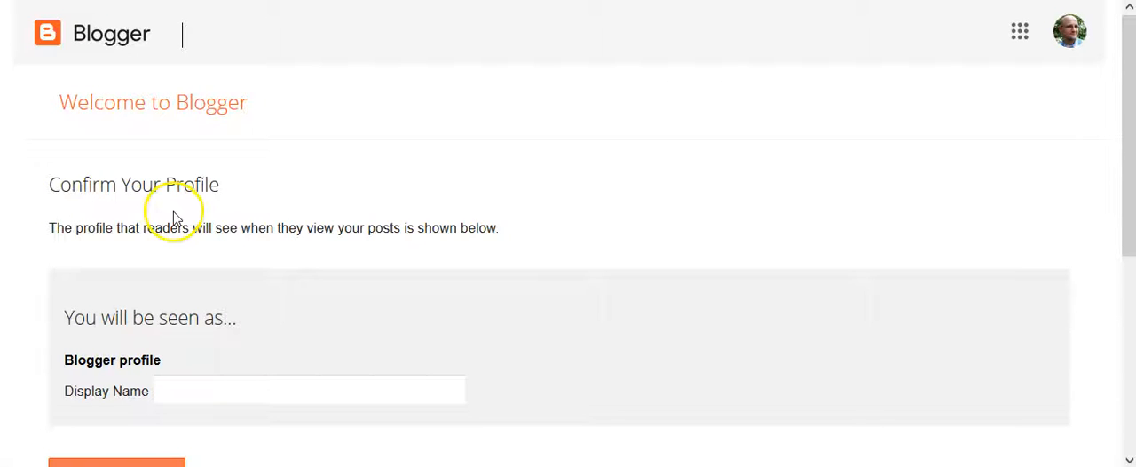
scroll(172, 218, "down", 1)
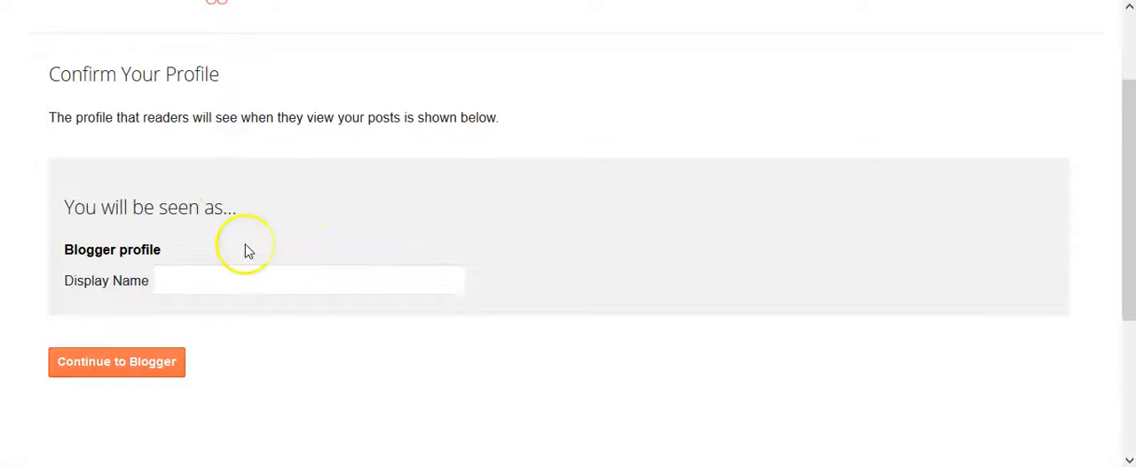
scroll(266, 253, "up", 1)
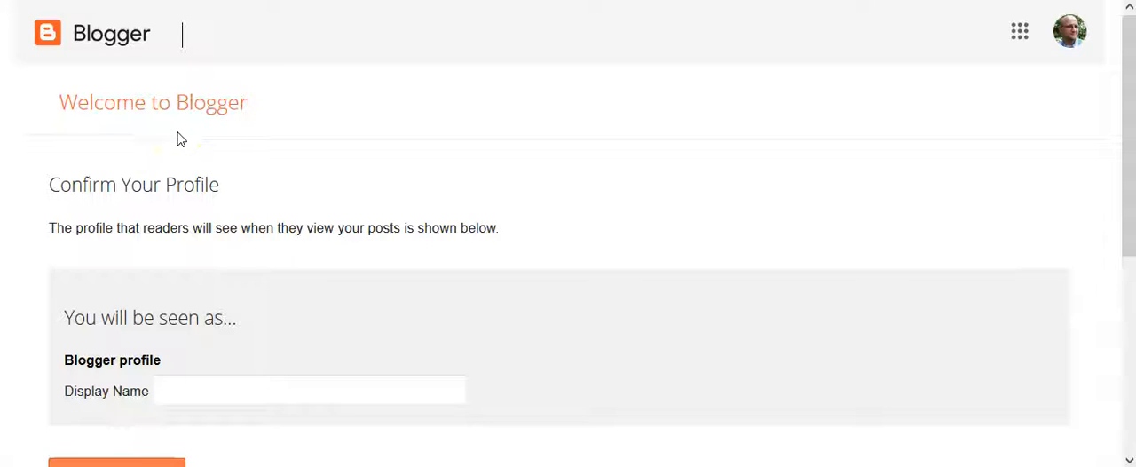
scroll(180, 153, "down", 1)
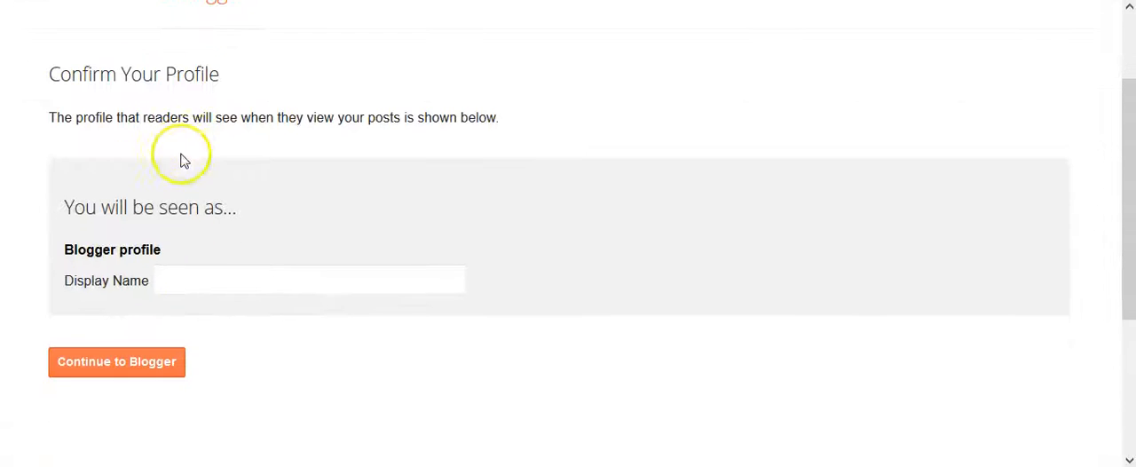
left_click(238, 285)
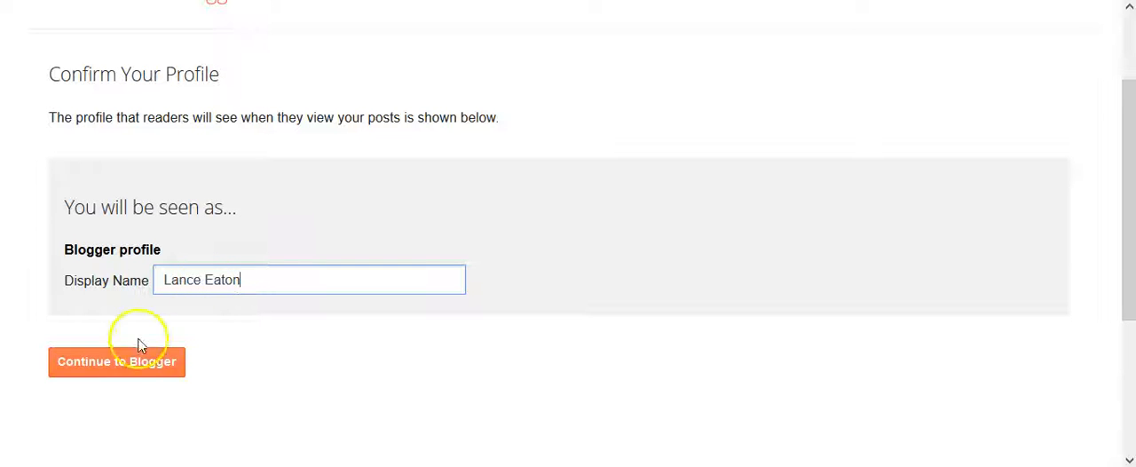
left_click(120, 364)
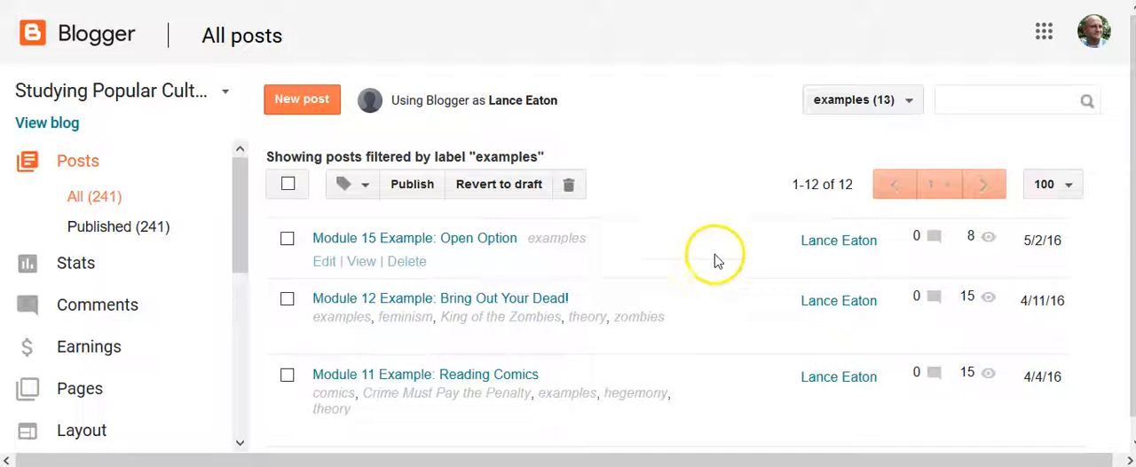
Review the example posts and the bulk actions offered when all are selected, leaving every post deselected.
scroll(426, 262, "down", 1)
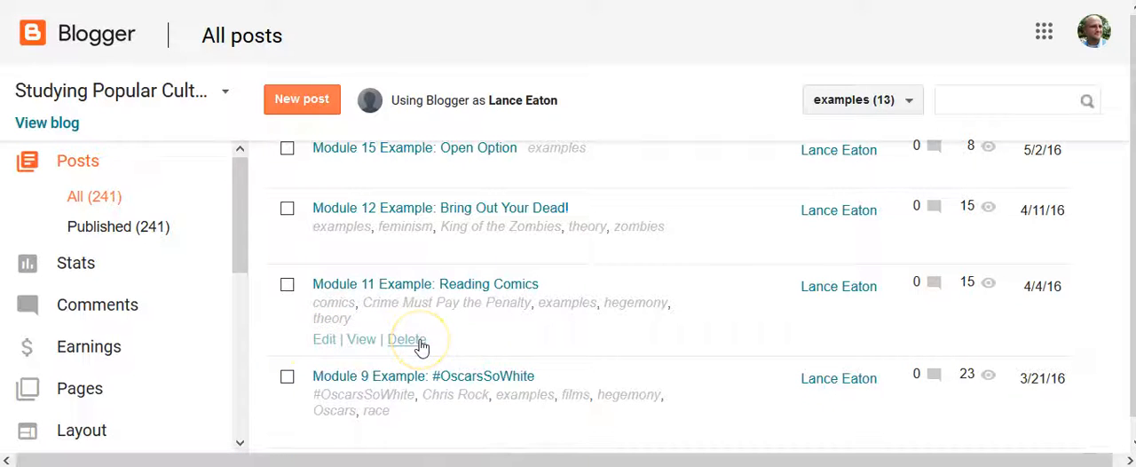
scroll(314, 222, "up", 1)
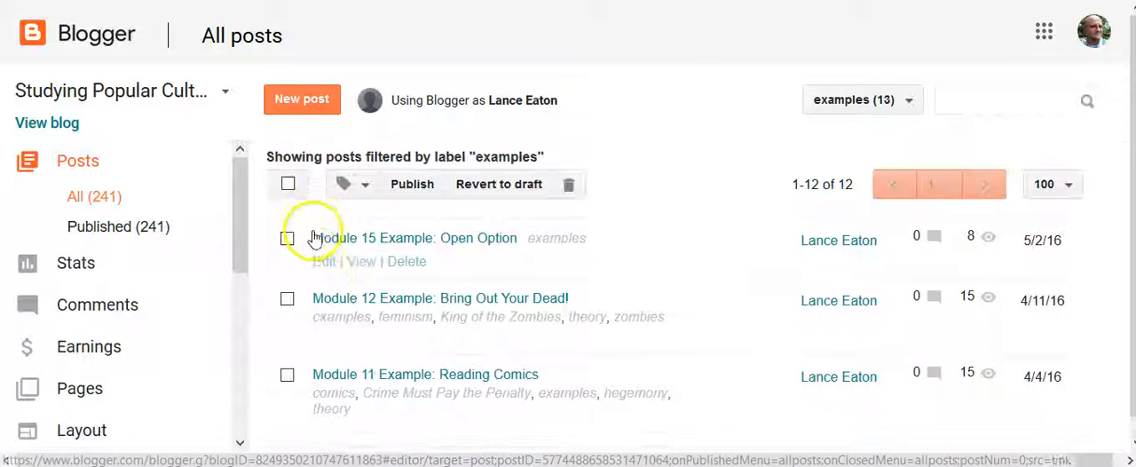
left_click(288, 185)
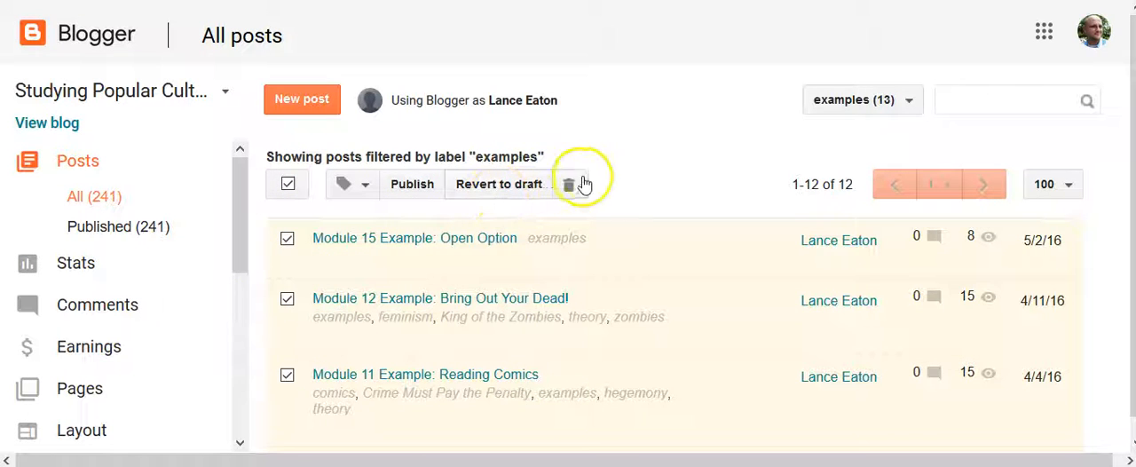
left_click(363, 183)
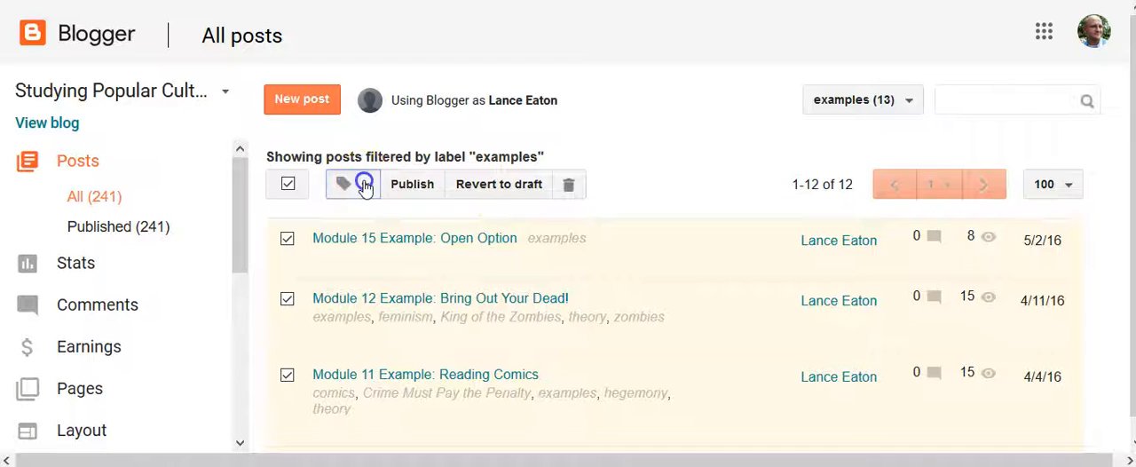
left_click(697, 149)
left_click(289, 182)
left_click(288, 185)
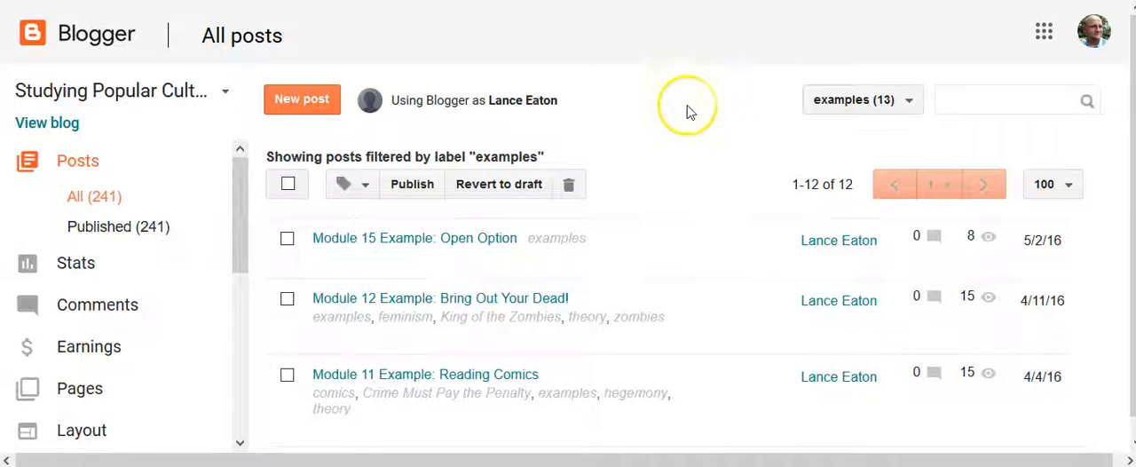
Create a new post titled "Unique Title" and fill its body with four short lines of placeholder text.
left_click(303, 103)
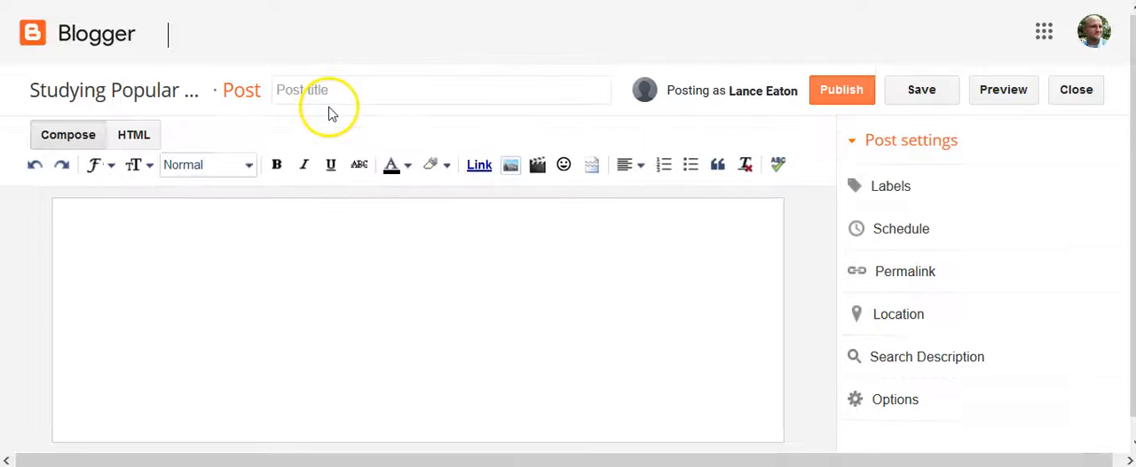
left_click(359, 90)
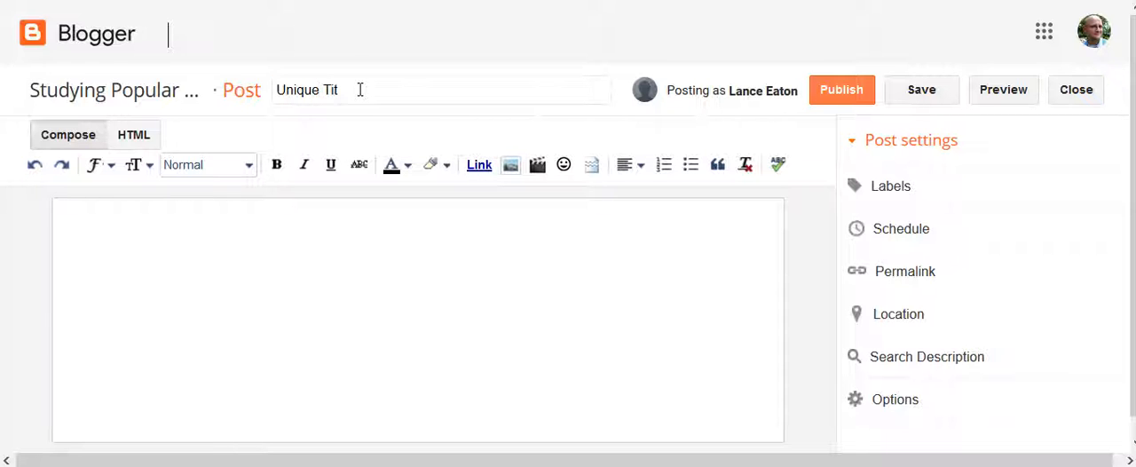
left_click(248, 269)
type("a;lkfjd")
key("Return")
type("a")
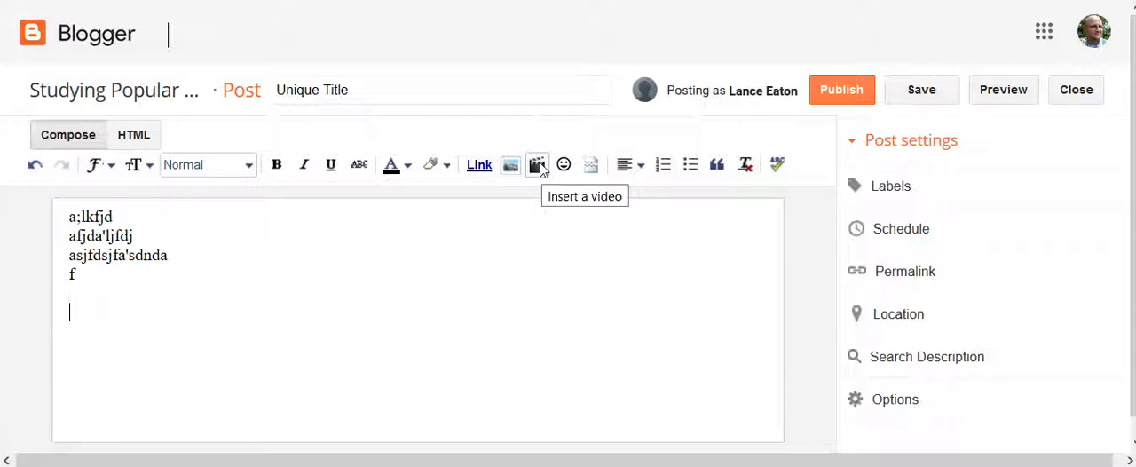
Start adding a video to the post and search YouTube for "uncanny valley".
left_click(538, 166)
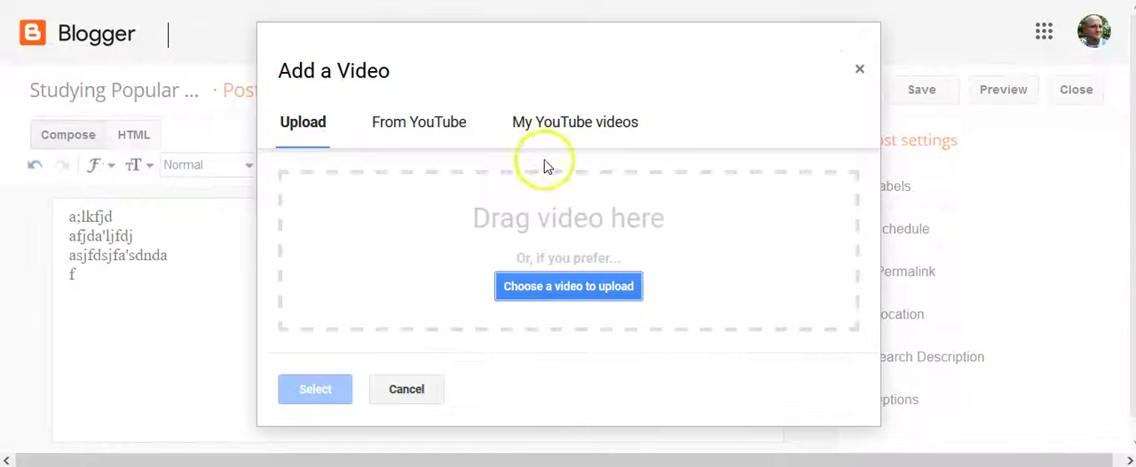
left_click(430, 129)
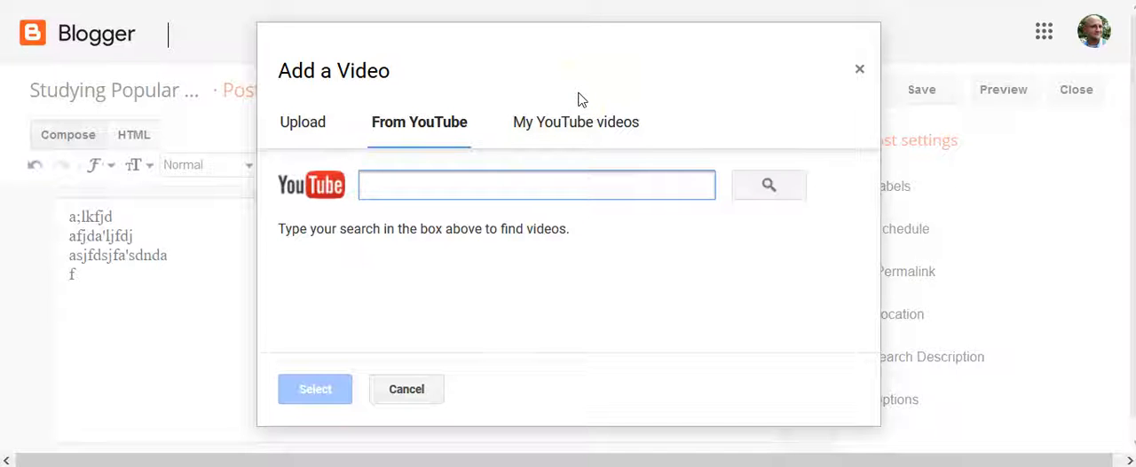
type("uncanny")
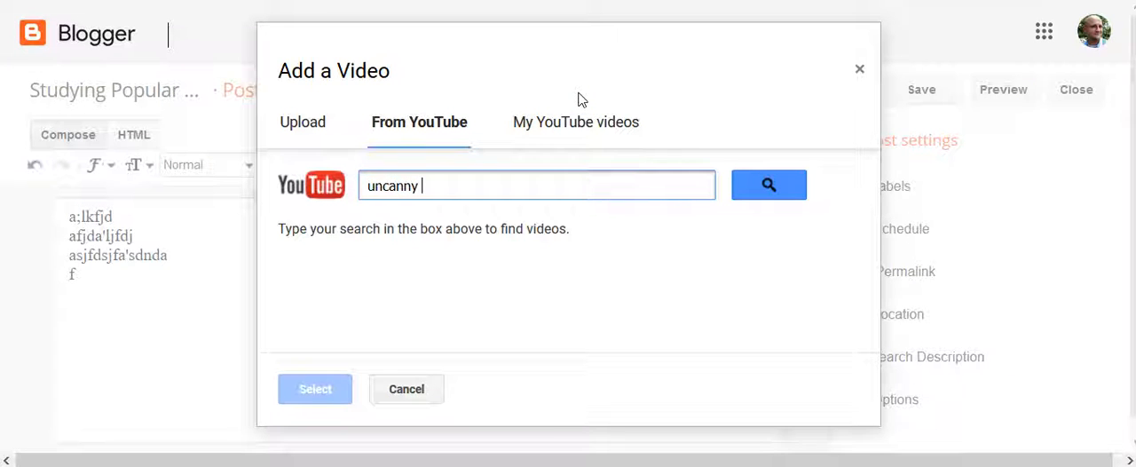
type(" valley")
key("Return")
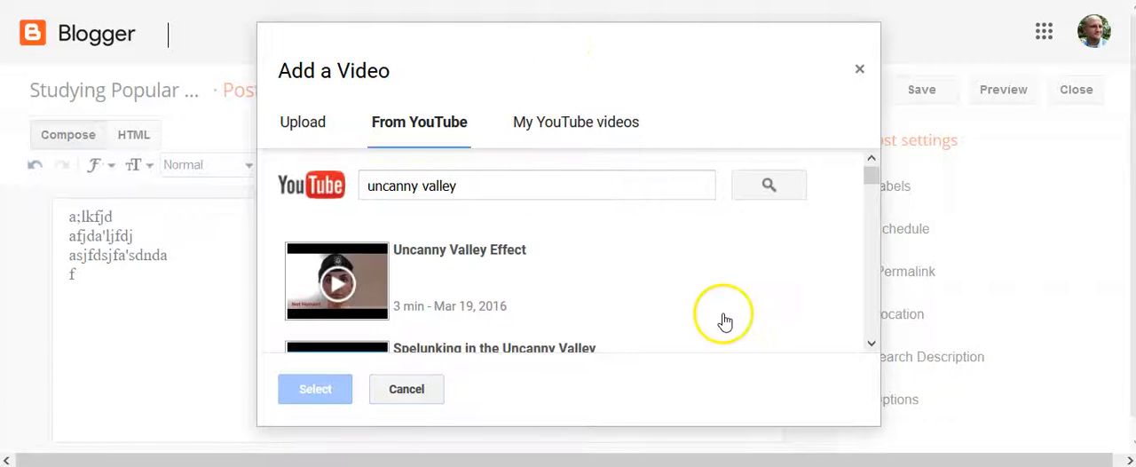
Insert the video "The Uncanny Valley - Why More Realistic Characters Look Less Human" below the placeholder text and check it in the post.
scroll(577, 295, "down", 5)
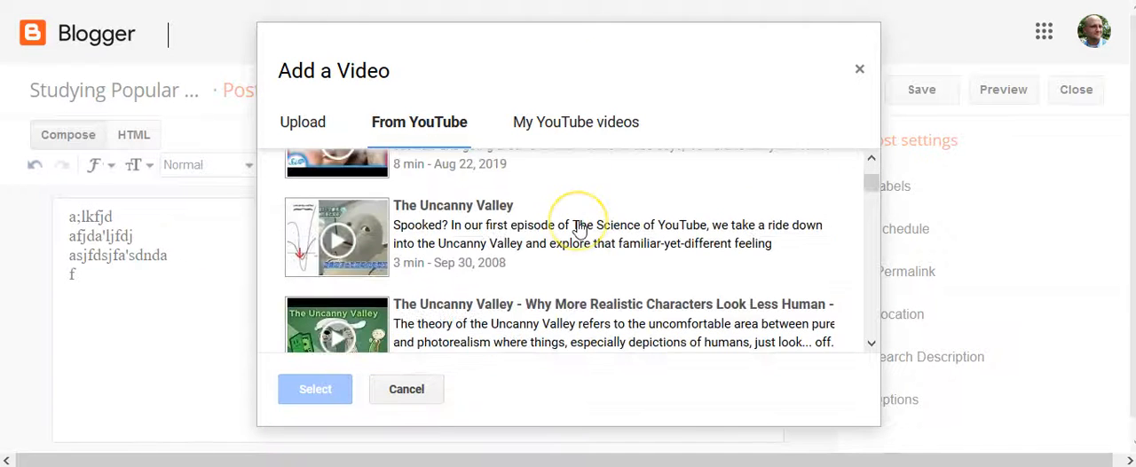
scroll(578, 229, "down", 3)
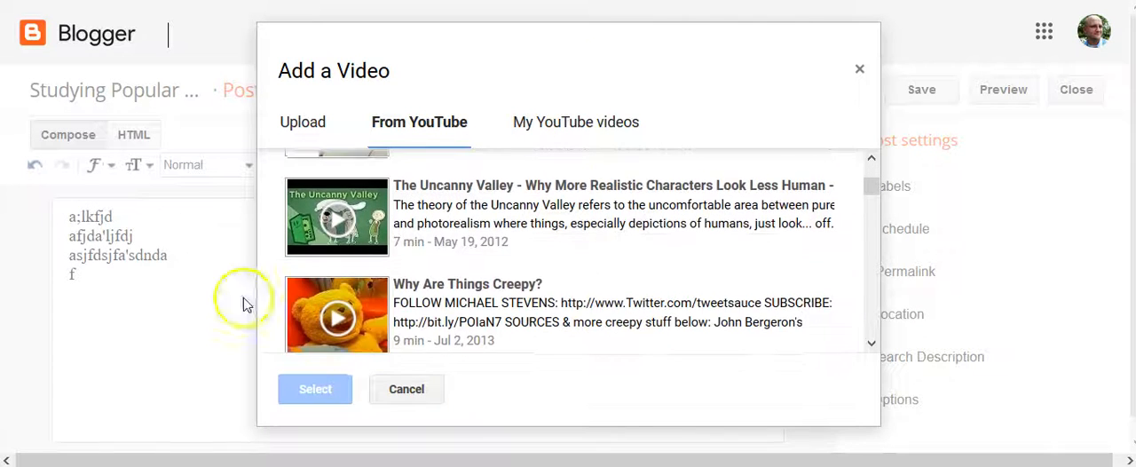
left_click(337, 221)
left_click(311, 397)
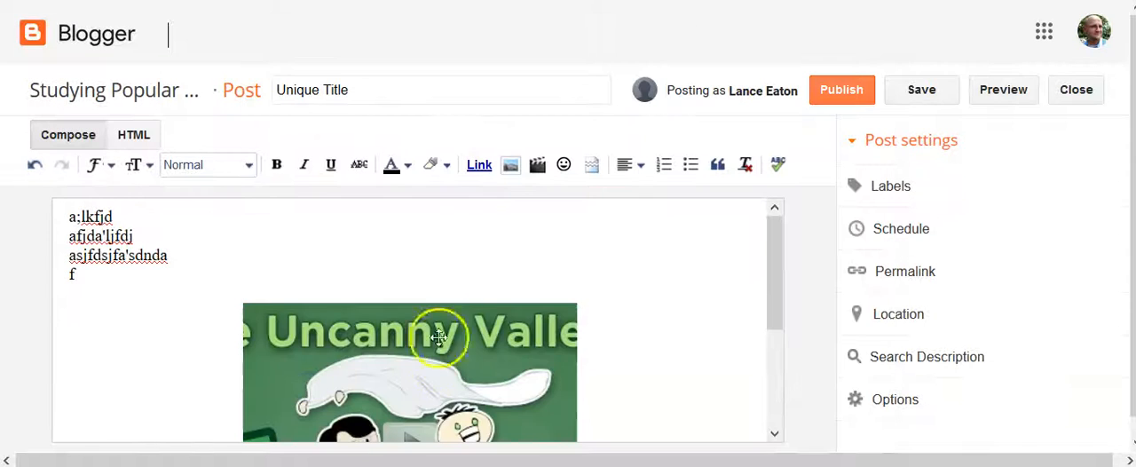
scroll(457, 340, "down", 2)
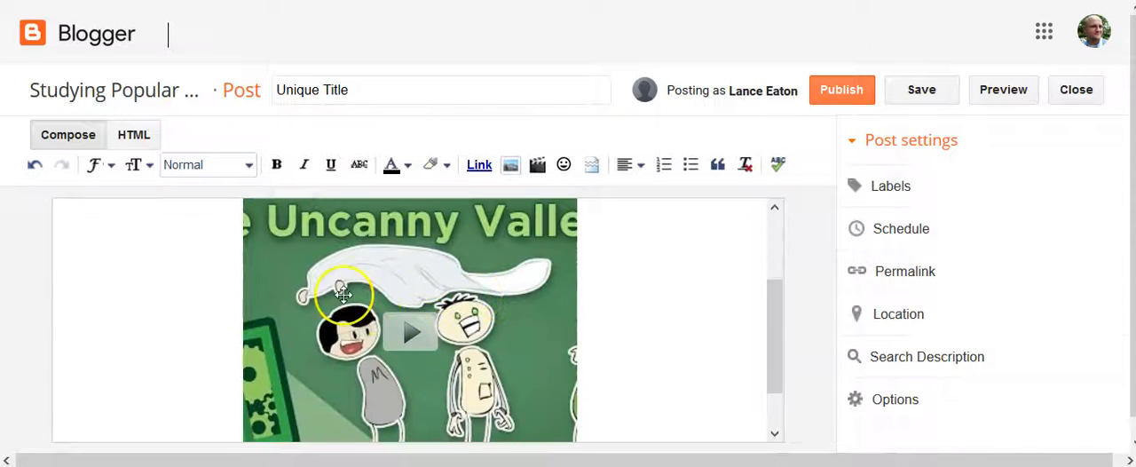
scroll(343, 294, "down", 2)
scroll(344, 294, "up", 4)
left_click(217, 277)
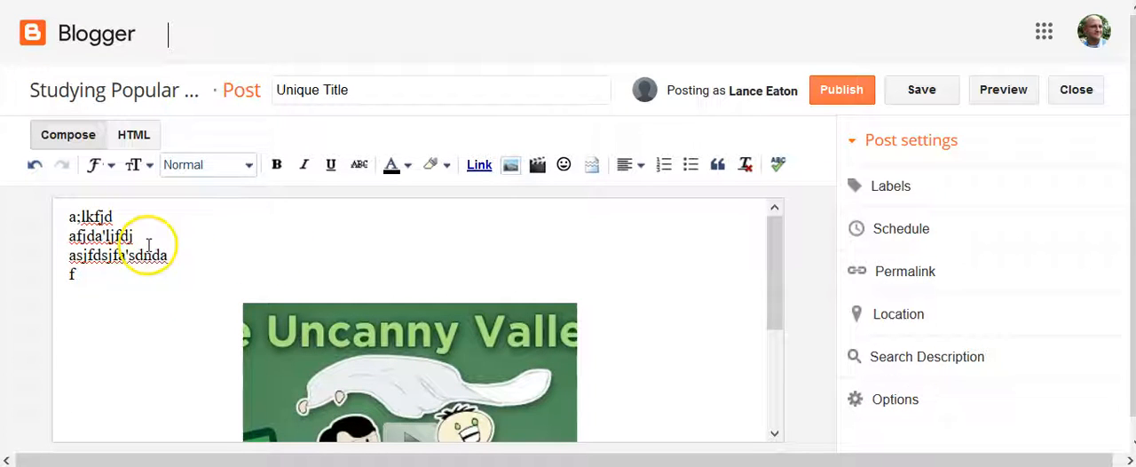
left_click_drag(139, 233, 58, 241)
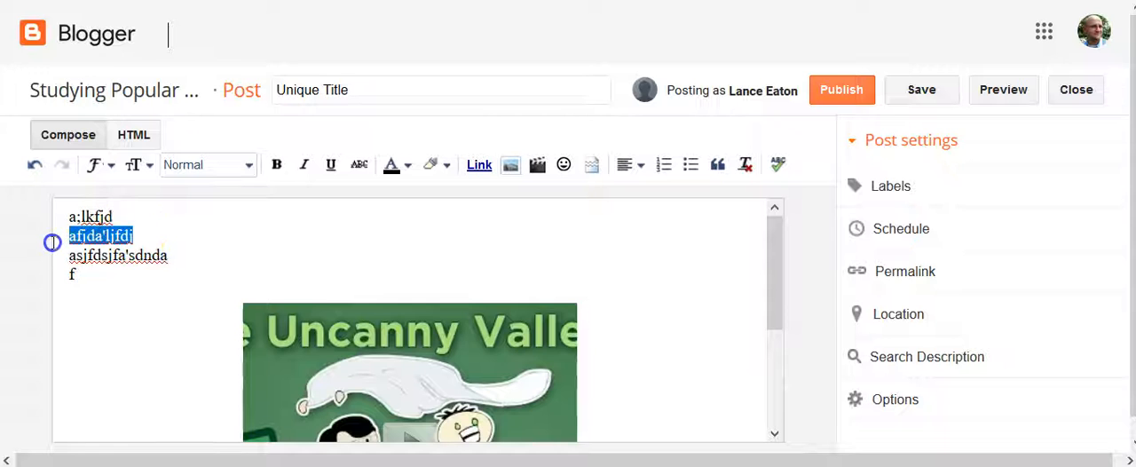
left_click(479, 167)
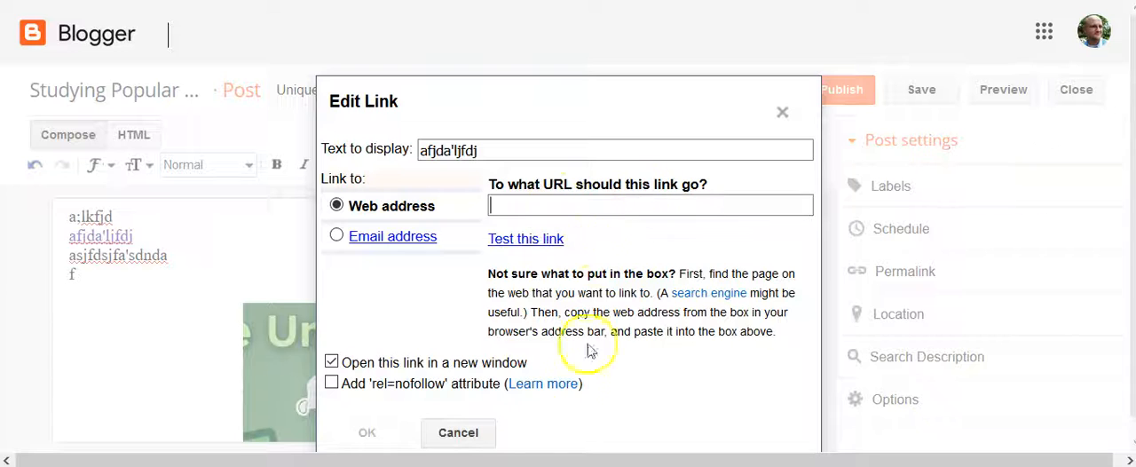
type("http://www.google.com")
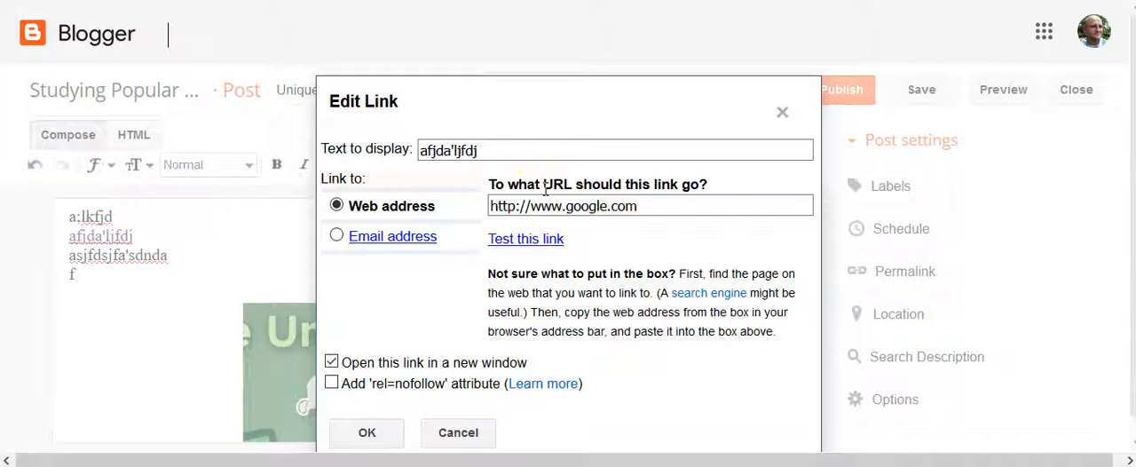
left_click(366, 432)
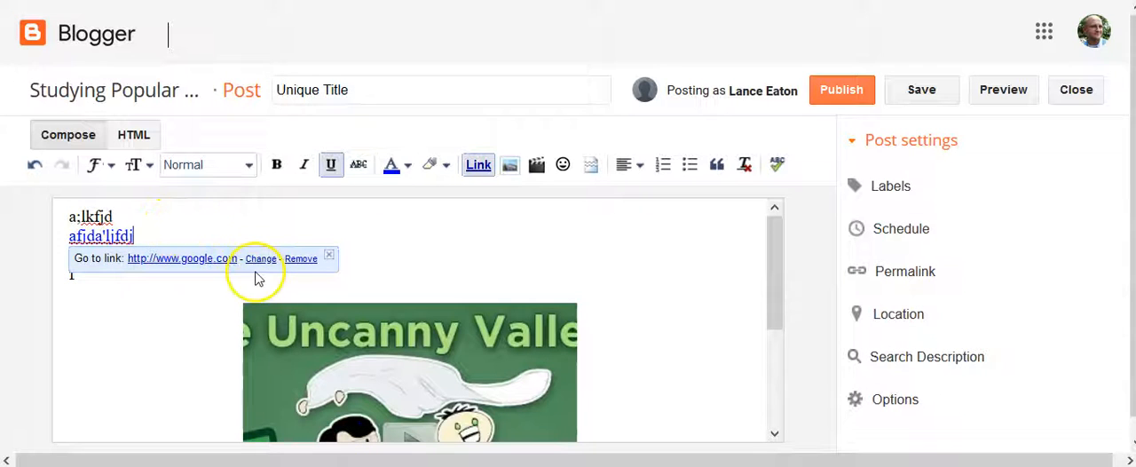
left_click(394, 253)
type("asjfdsjfa'sdnda")
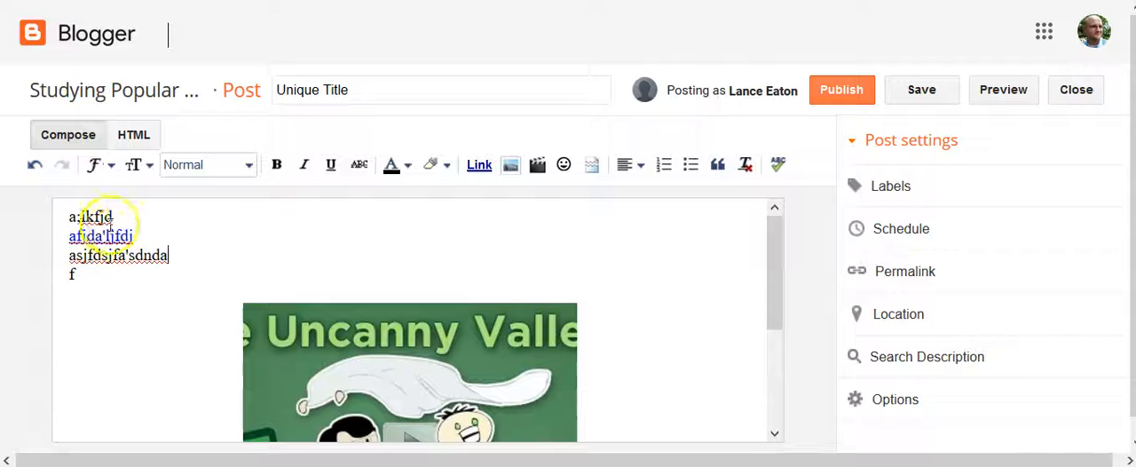
Select most of the placeholder text and look through the paragraph style, text size and font options without applying any.
left_click_drag(76, 216, 153, 256)
left_click(213, 167)
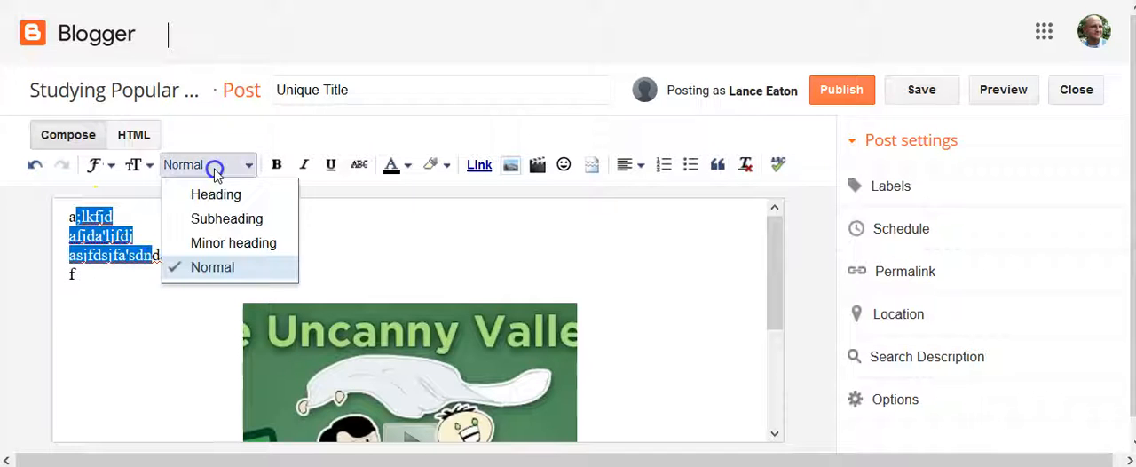
left_click(133, 165)
left_click(133, 165)
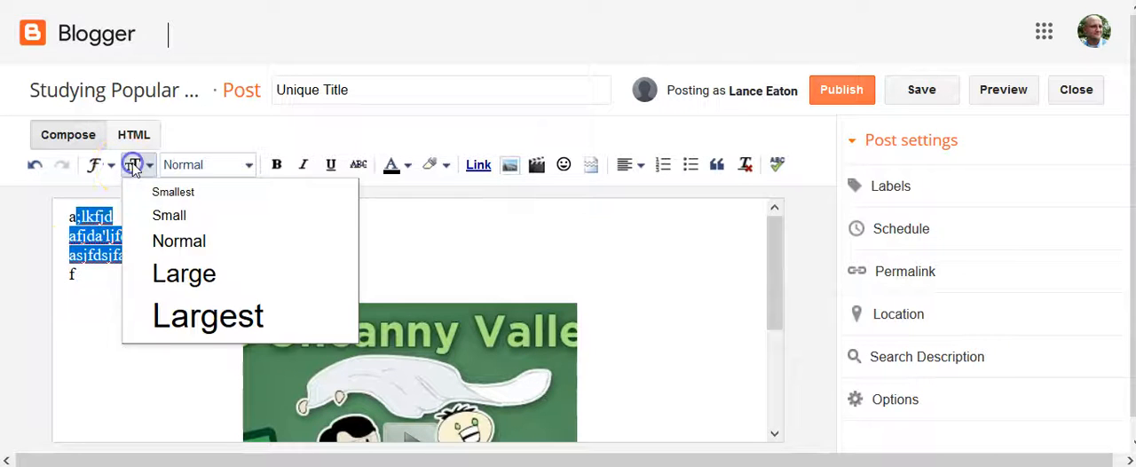
left_click(95, 165)
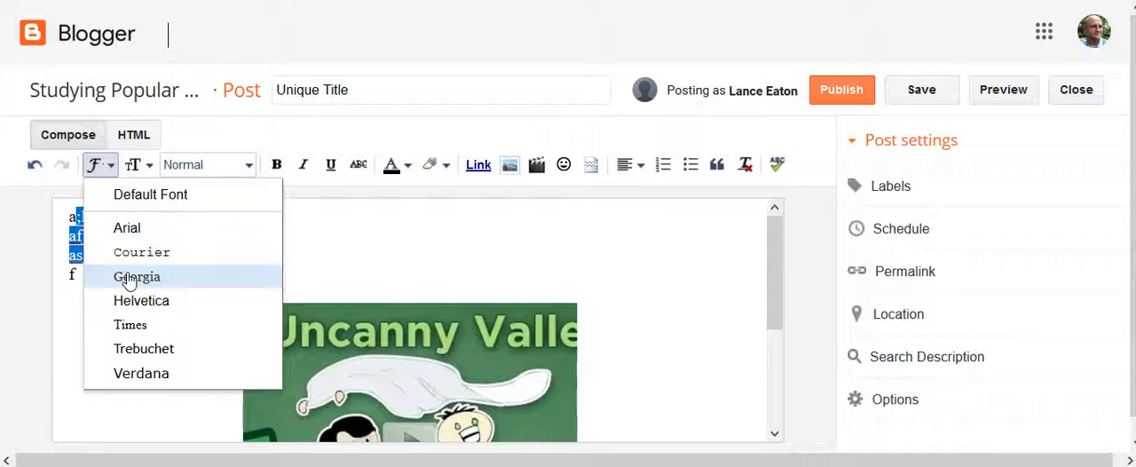
left_click(505, 234)
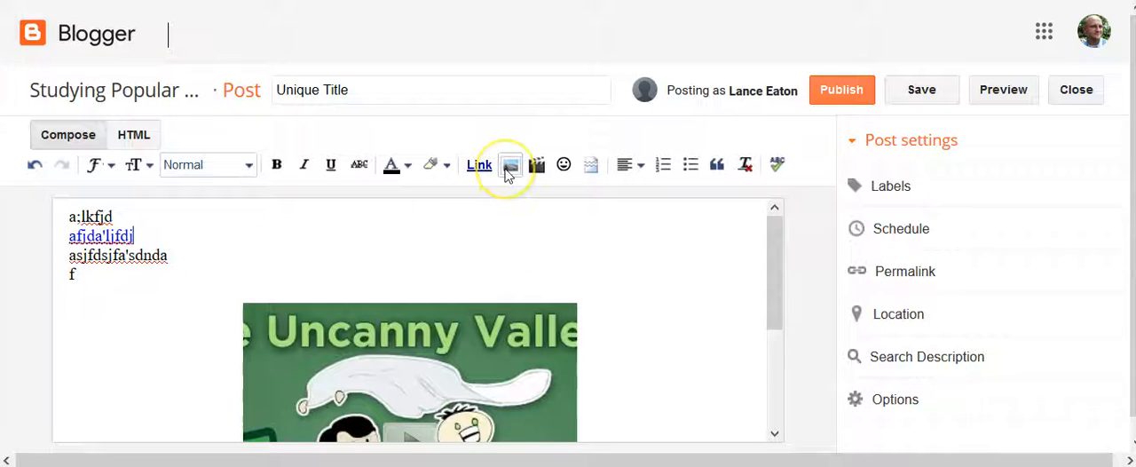
Look through the sources for adding images, including upload, images from this blog and the additional sources, and leave without adding one.
left_click(509, 168)
left_click(398, 127)
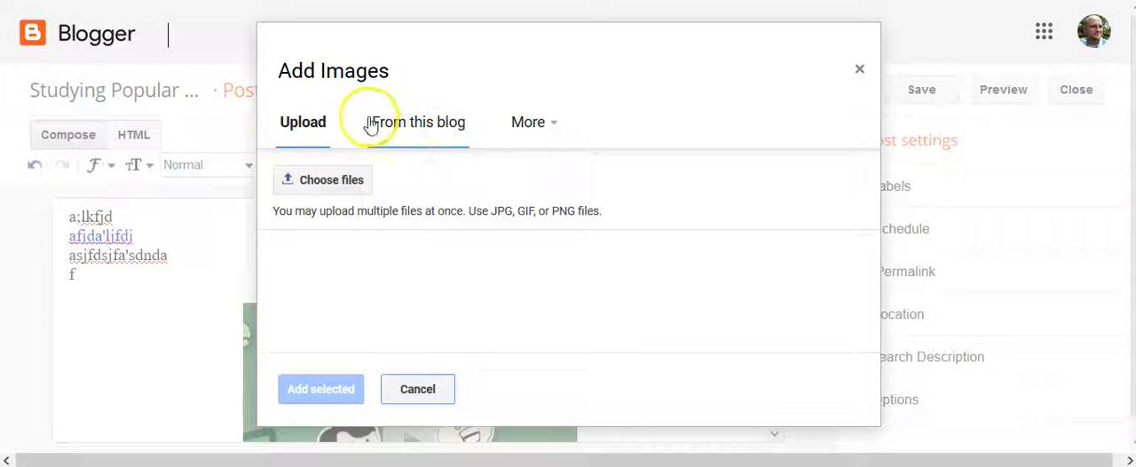
left_click(414, 122)
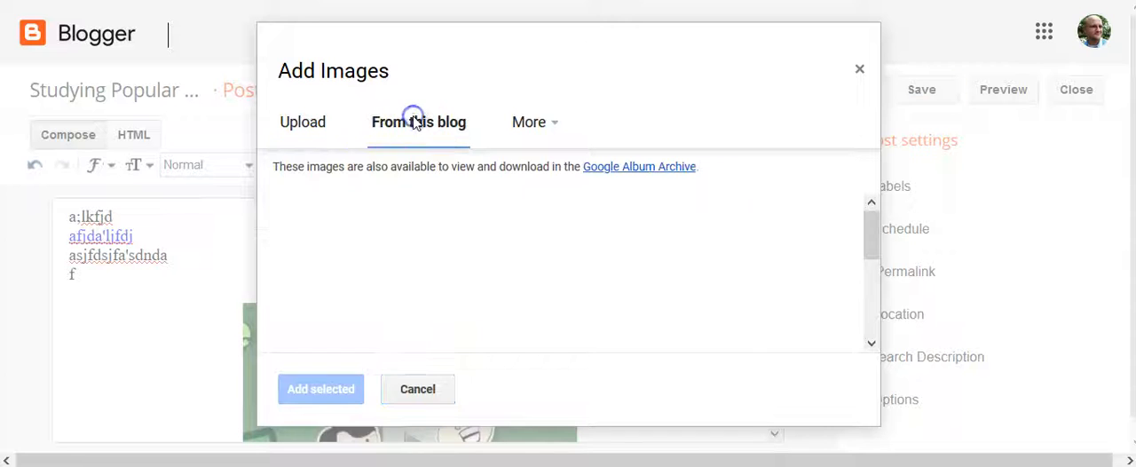
scroll(836, 292, "down", 3)
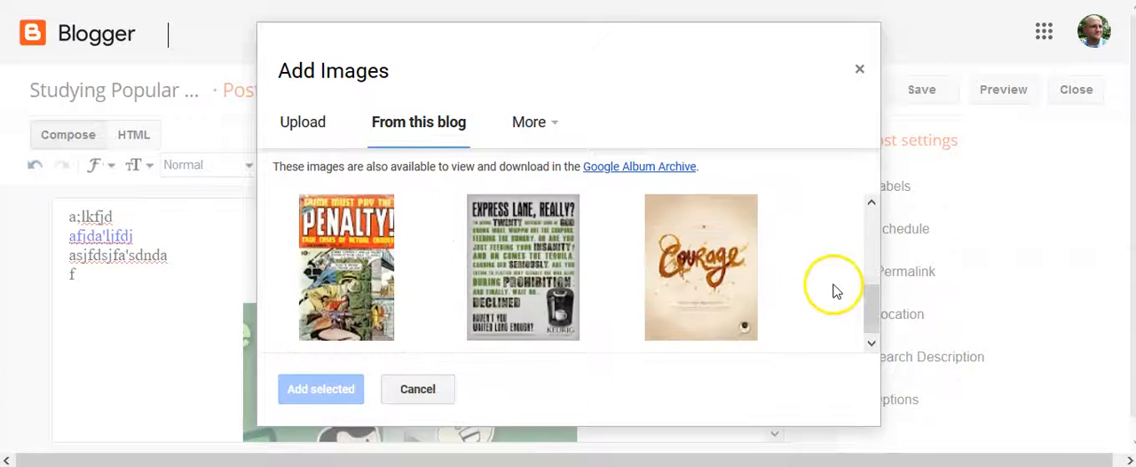
scroll(834, 288, "down", 3)
left_click(524, 122)
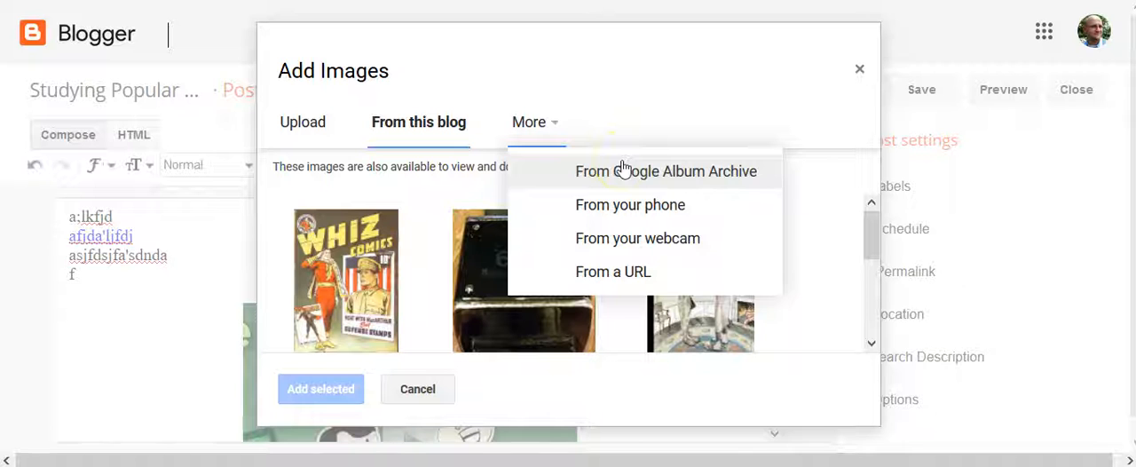
left_click(854, 75)
left_click(851, 75)
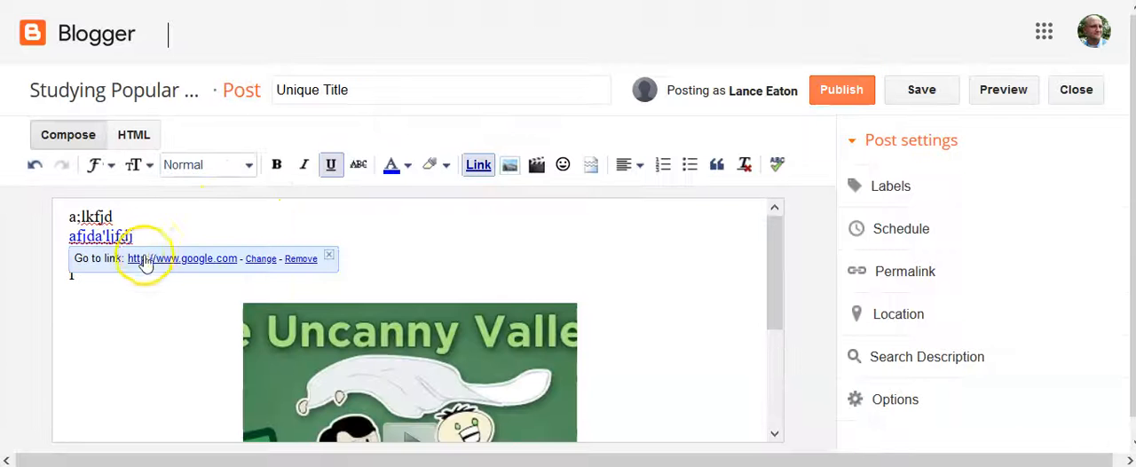
left_click(505, 281)
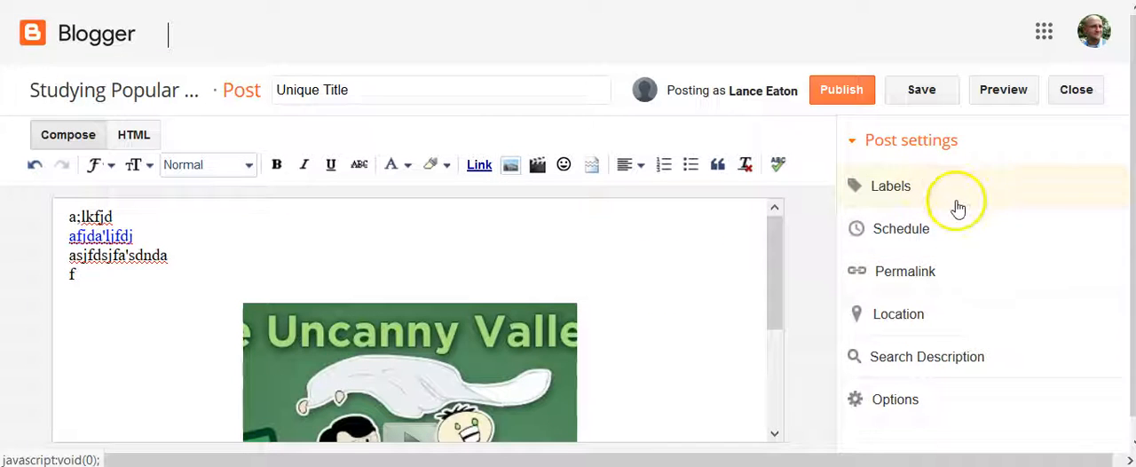
Label the post "uncanny valley, video games", picking the existing "video games" label from the suggestions.
left_click(896, 188)
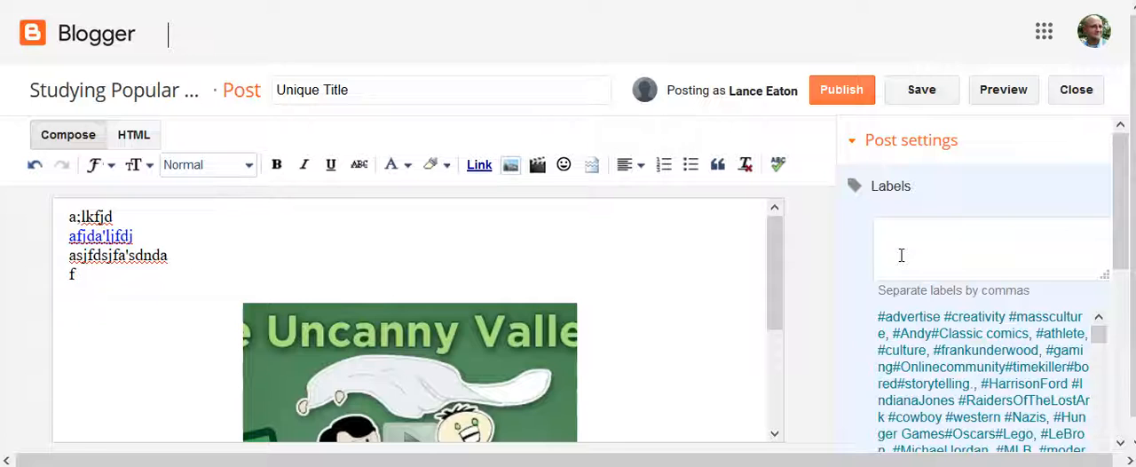
type("uncanny")
type("video,")
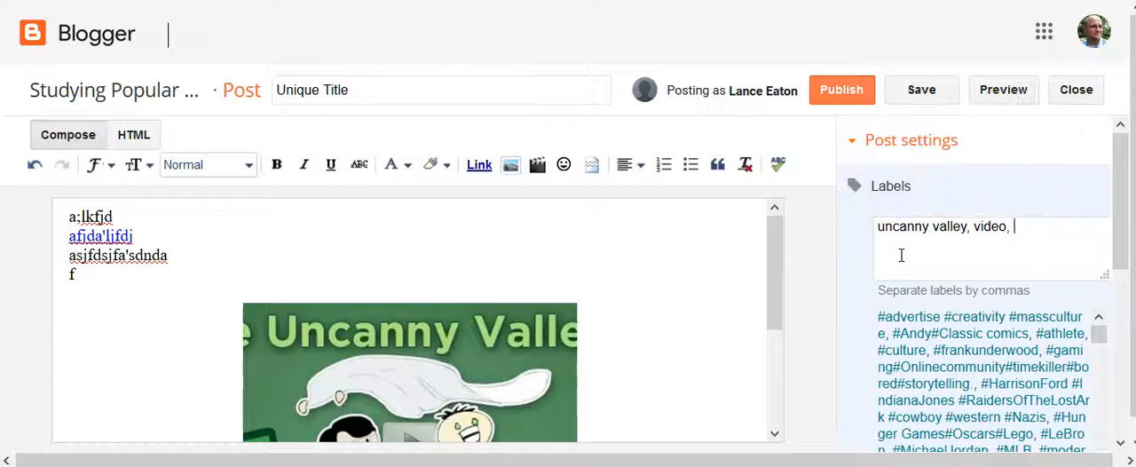
key("BackSpace")
key("BackSpace")
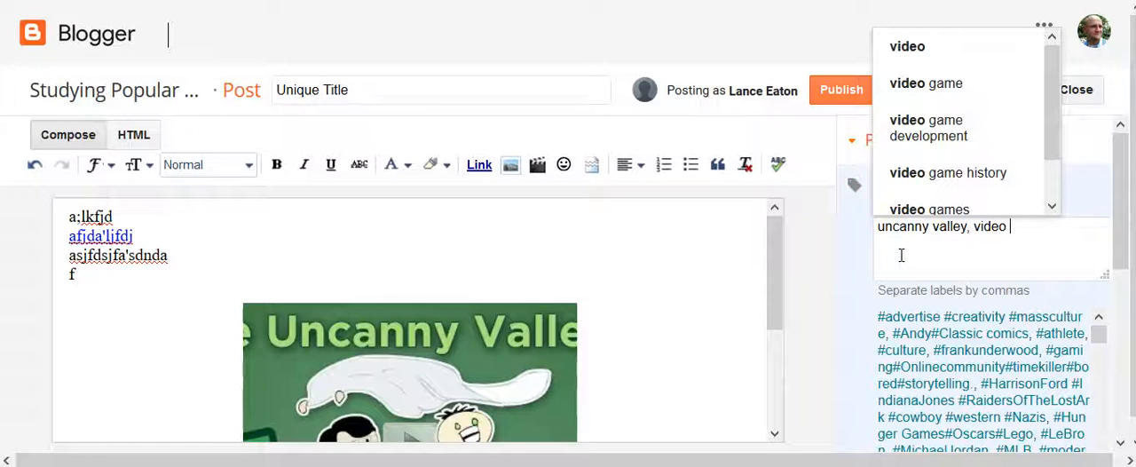
type("games")
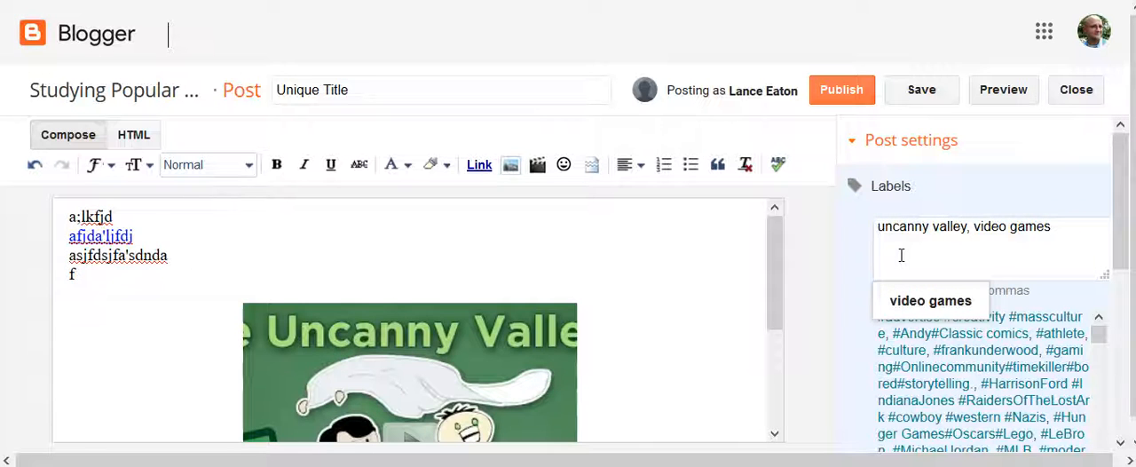
left_click(927, 301)
left_click(928, 302)
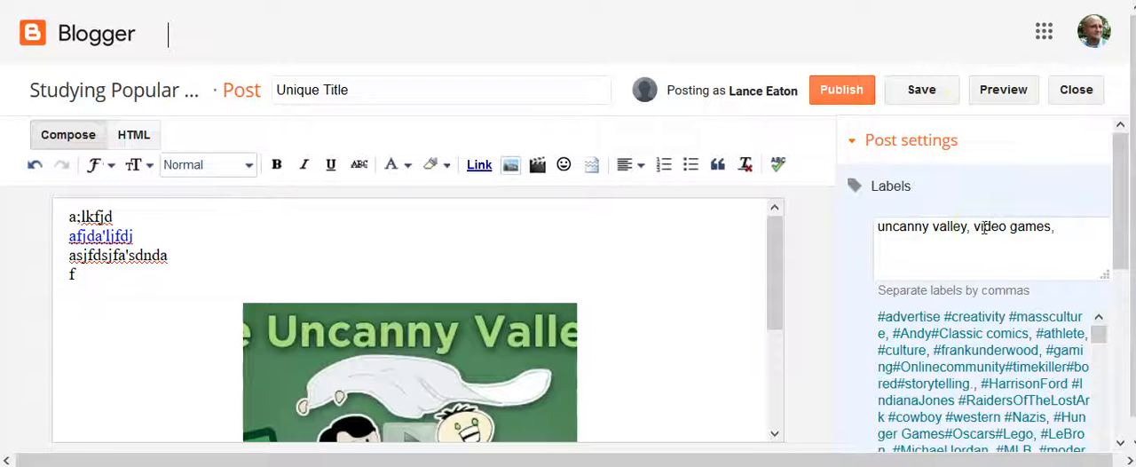
scroll(879, 216, "down", 1)
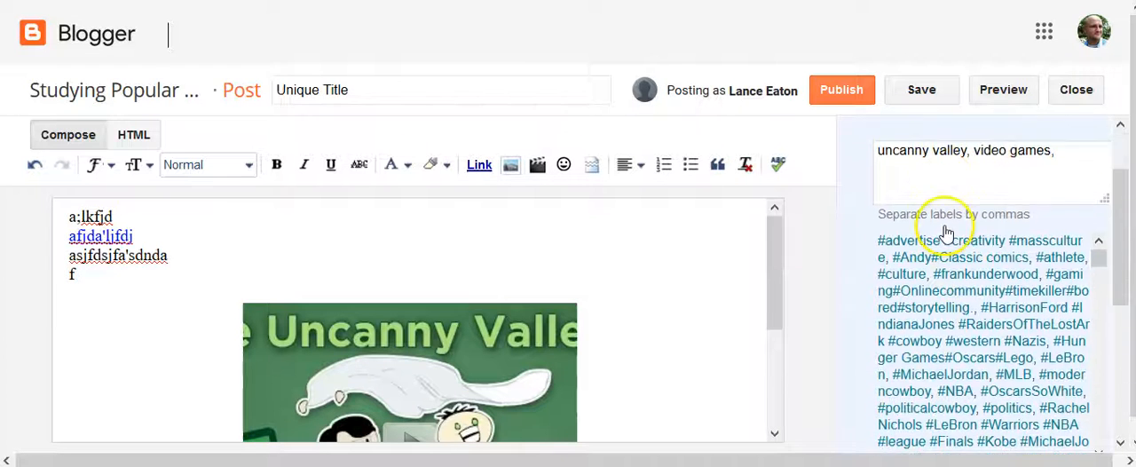
scroll(845, 418, "down", 2)
left_click(897, 291)
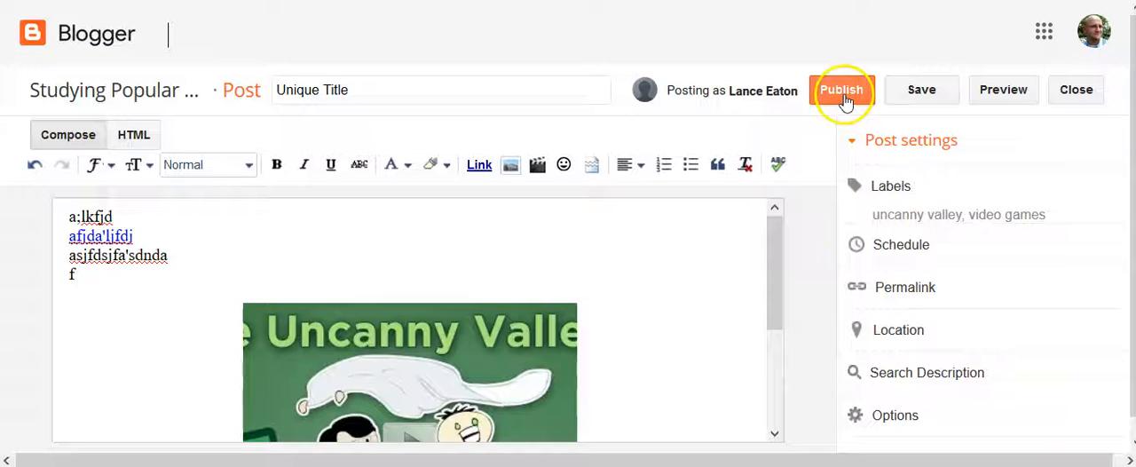
Preview the post, checking its title, linked text and embedded video, and return to the editor.
left_click(1003, 92)
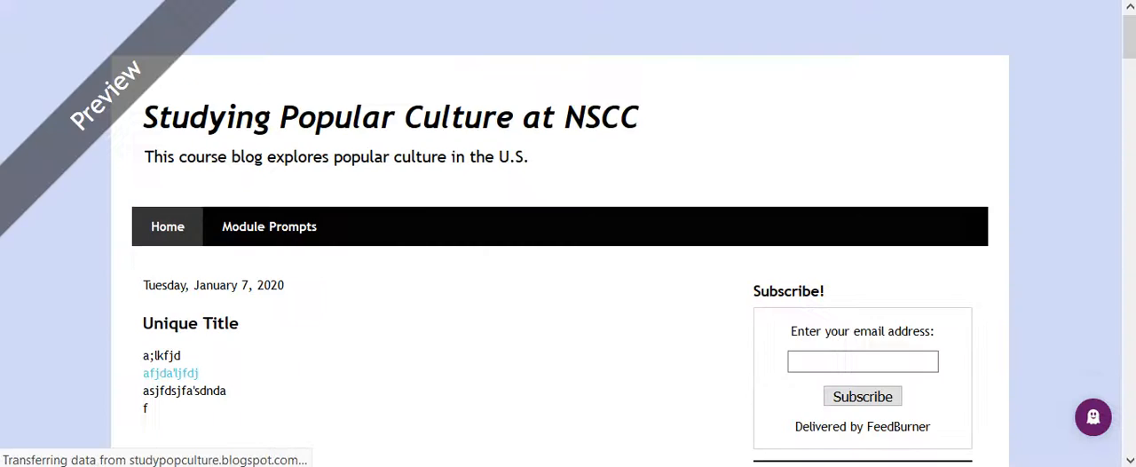
scroll(266, 314, "down", 3)
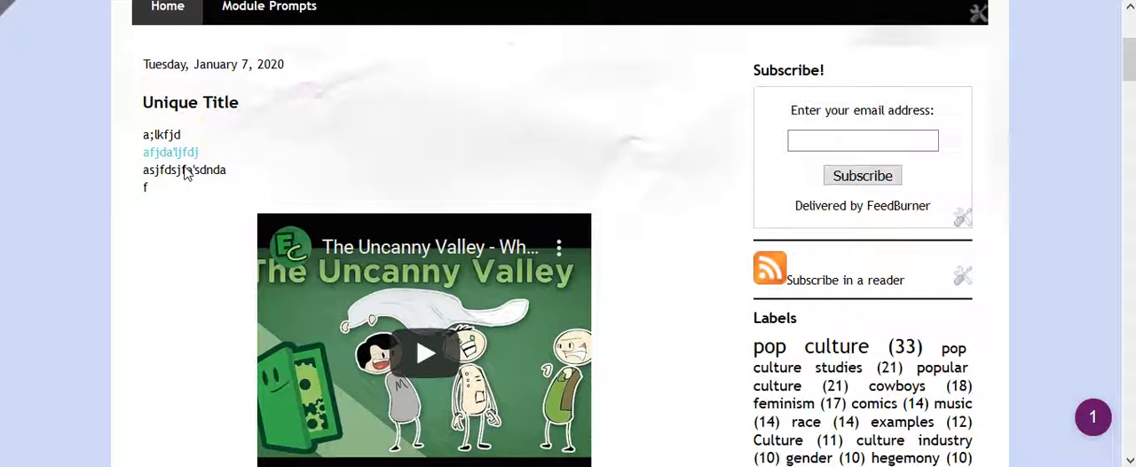
left_click(200, 165)
left_click(219, 147)
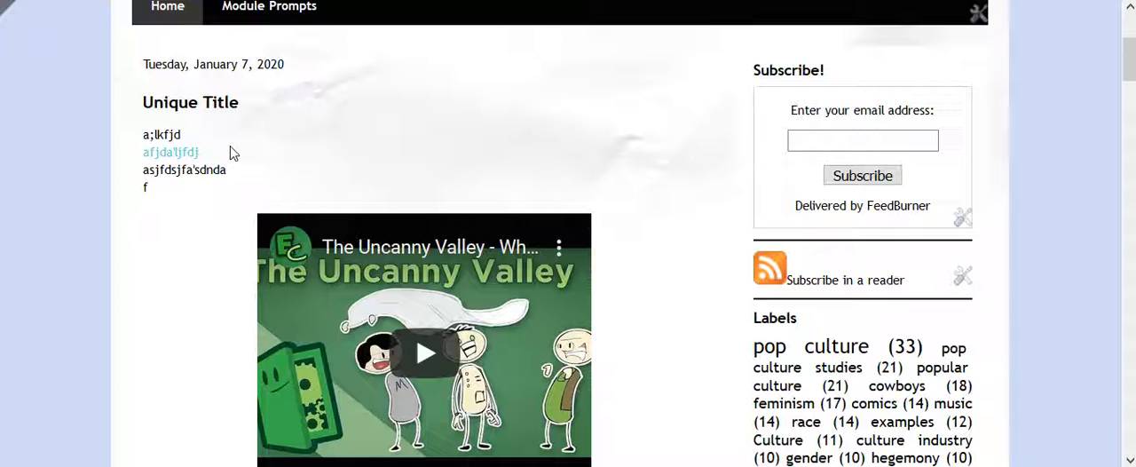
left_click(246, 140)
key("ctrl+w")
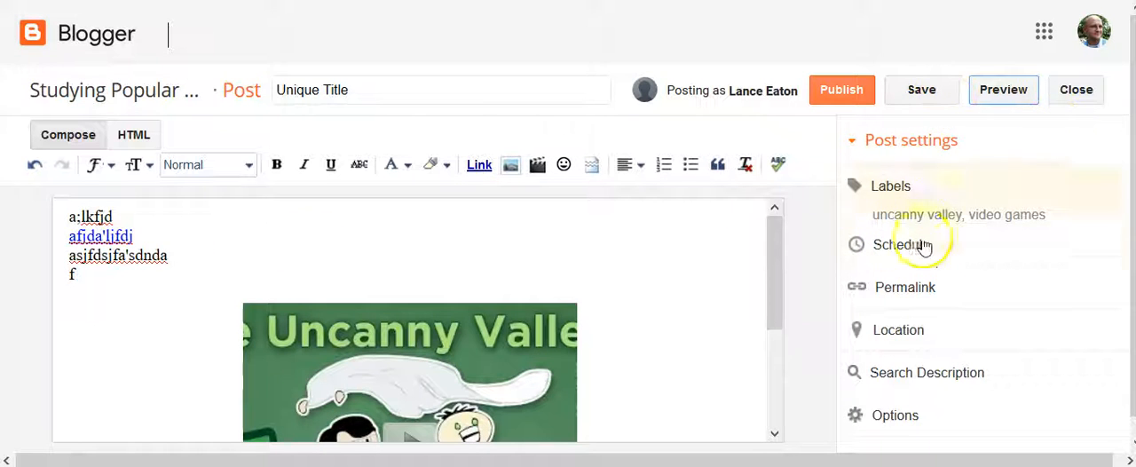
Schedule the post for January 8, 2020 at 6:00 AM.
scroll(861, 133, "down", 1)
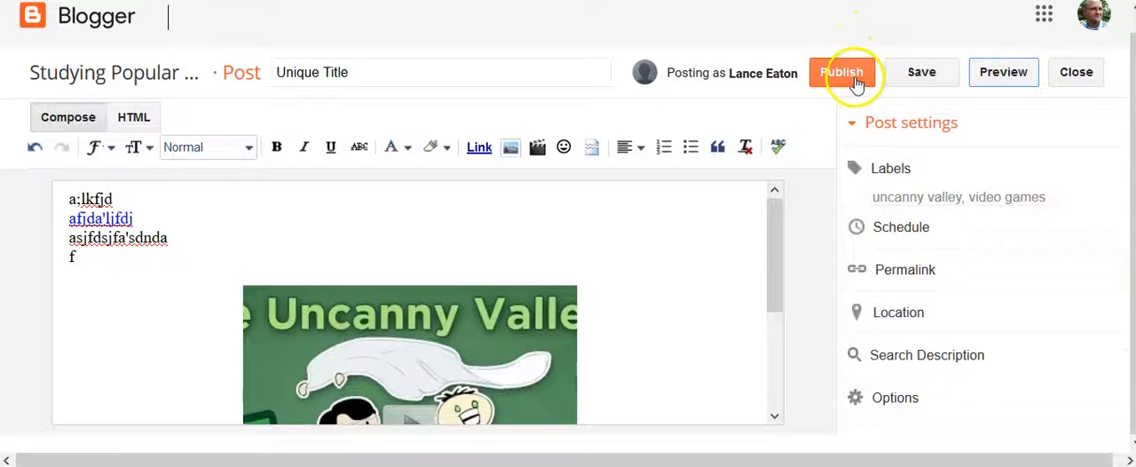
left_click(889, 233)
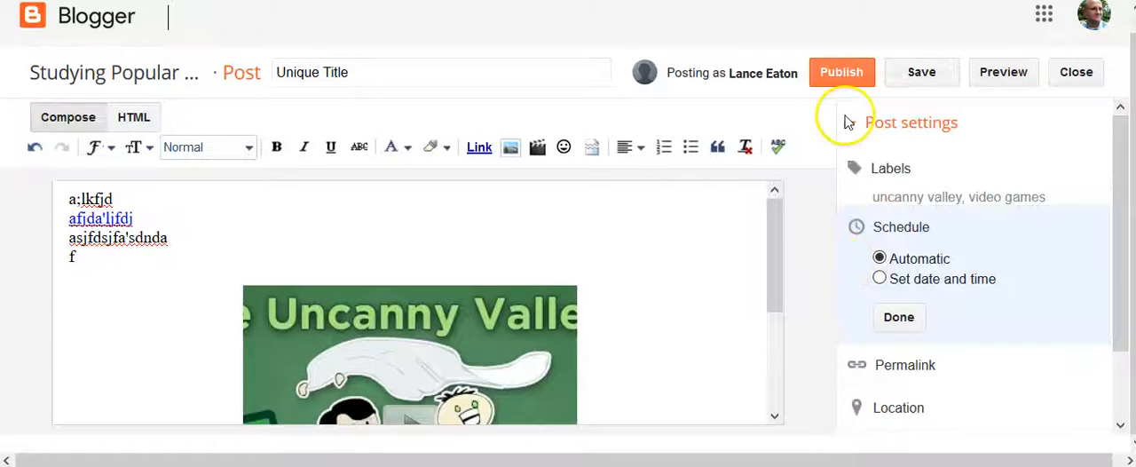
left_click(880, 282)
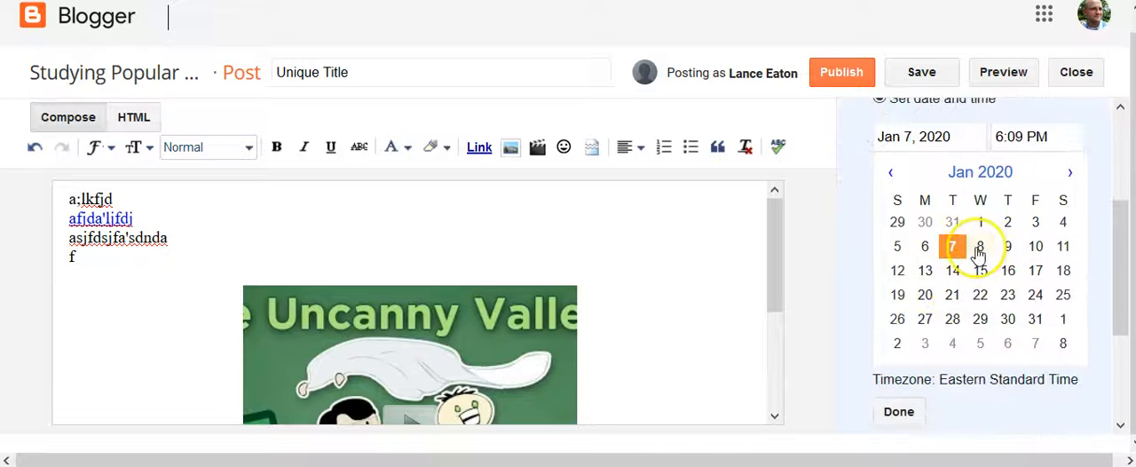
left_click(978, 249)
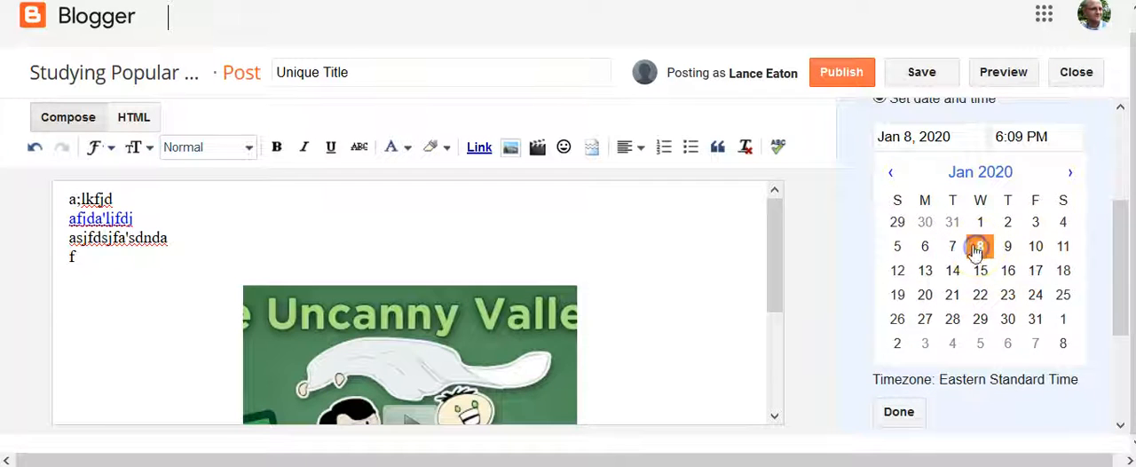
left_click(1016, 137)
scroll(1021, 284, "down", 4)
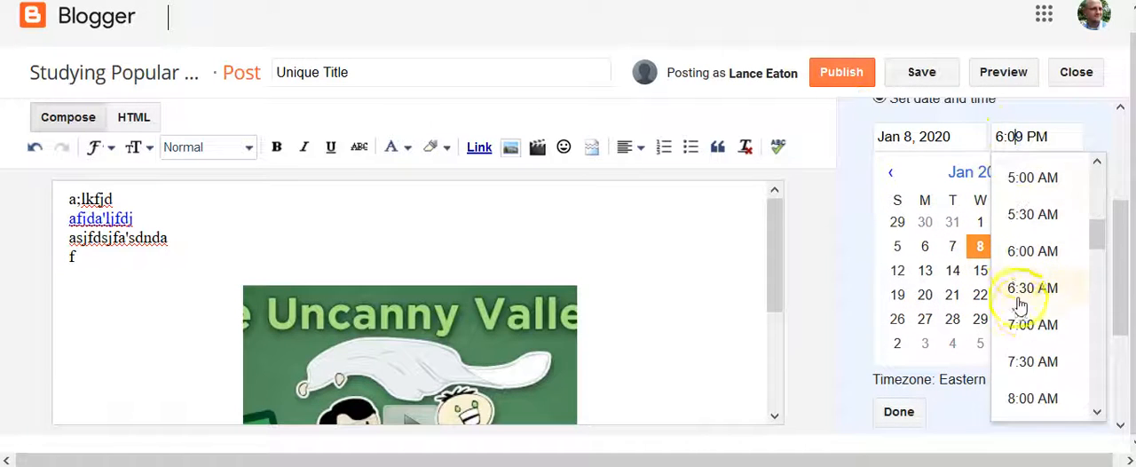
left_click(1027, 249)
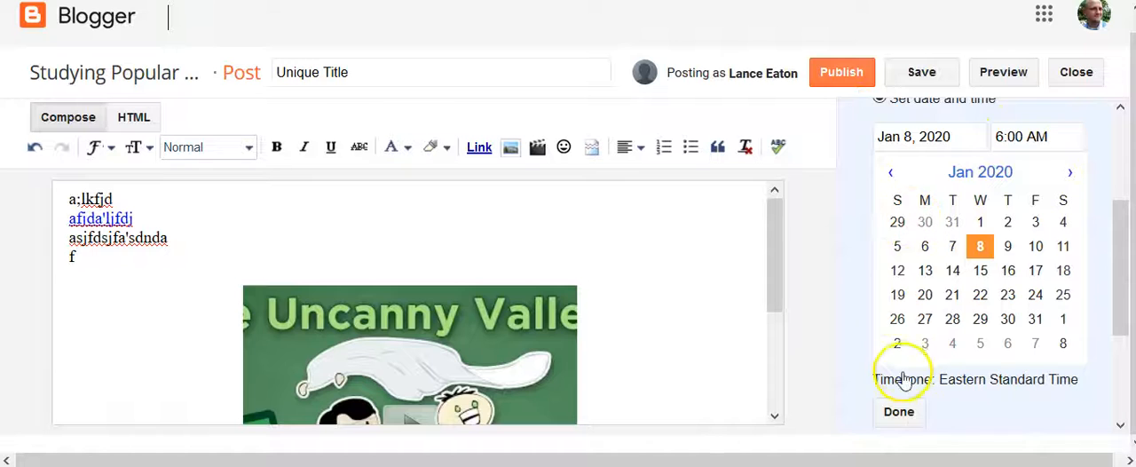
left_click(914, 416)
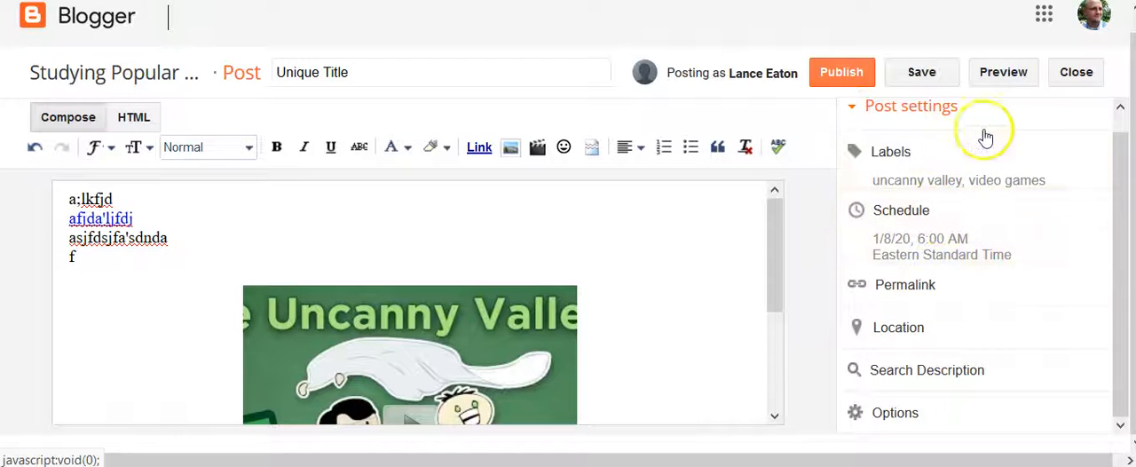
Try to close the post, cancel leaving without saving, and save it as a draft.
left_click(1064, 74)
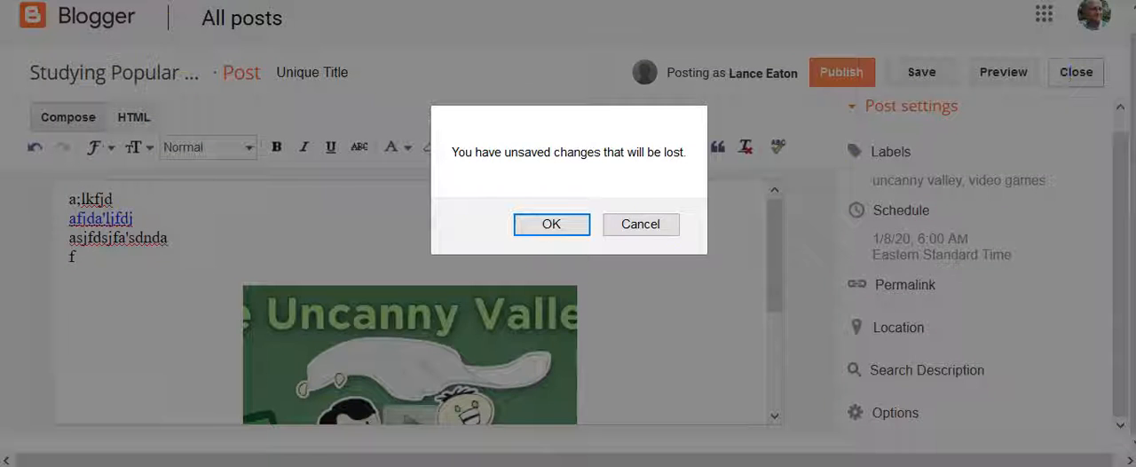
left_click(635, 225)
left_click(937, 69)
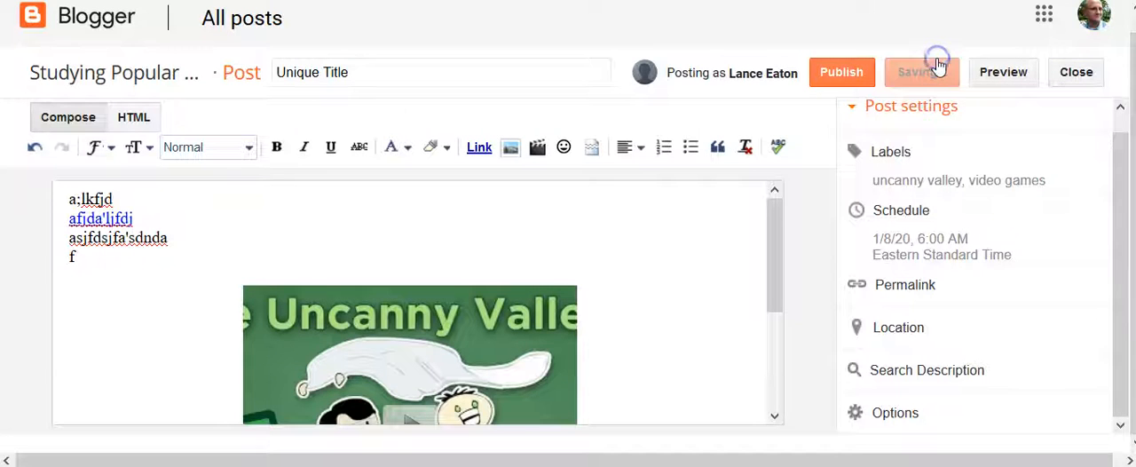
Close the post editor and show the draft posts to reach the edit option of the "Unique Title" draft.
left_click(1076, 74)
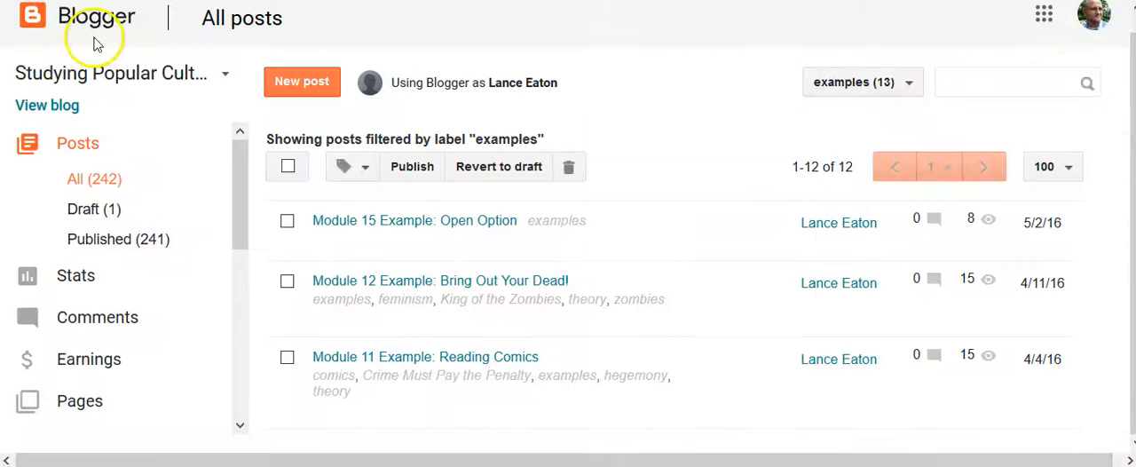
left_click(85, 213)
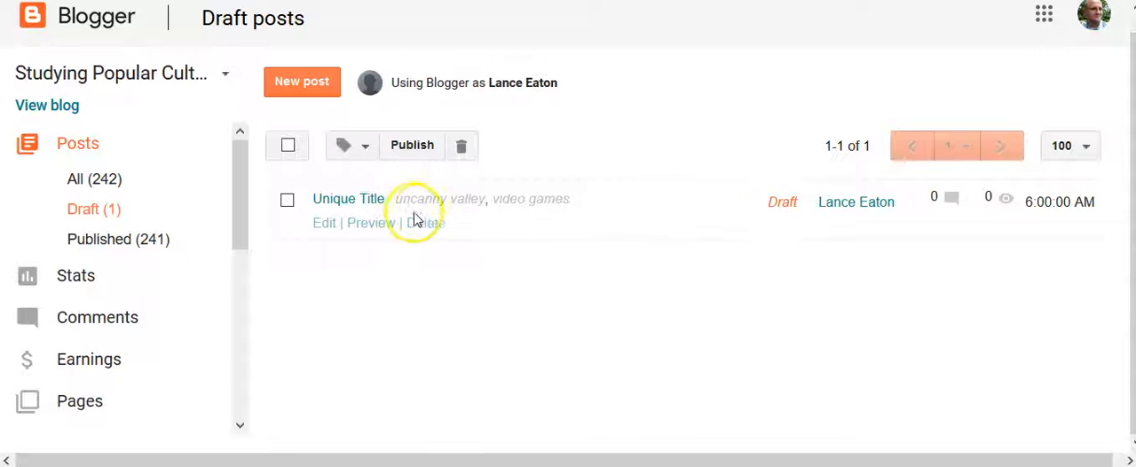
left_click(321, 221)
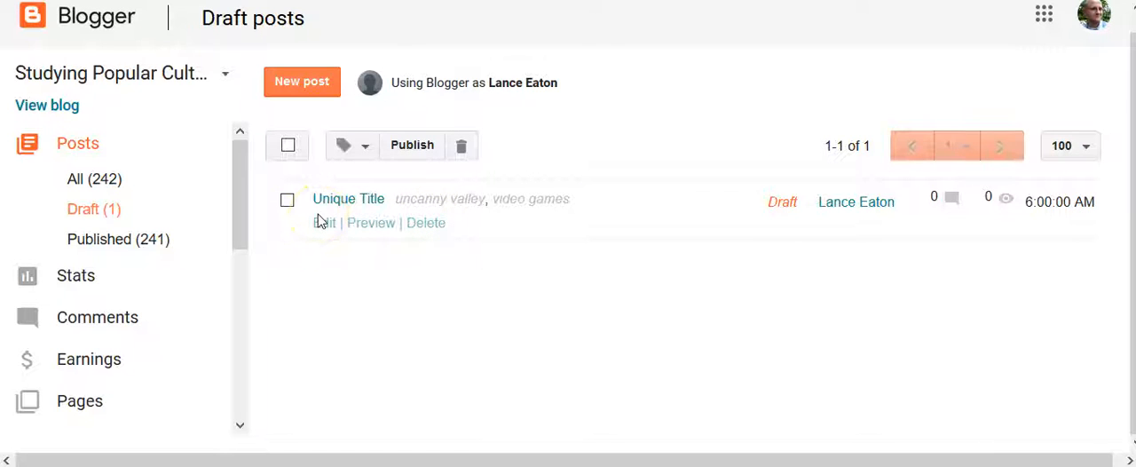